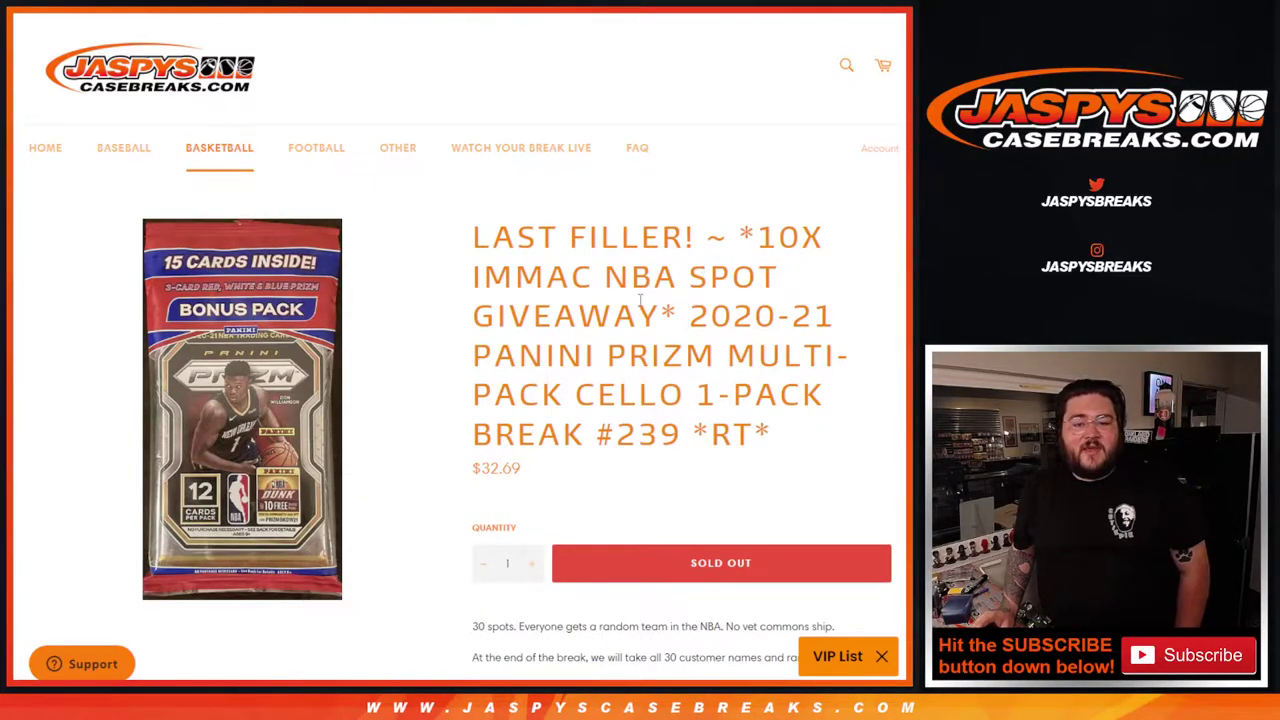
Review the entered customer list and the NBA team list in the two List Randomizer forms.
key("ctrl+Tab")
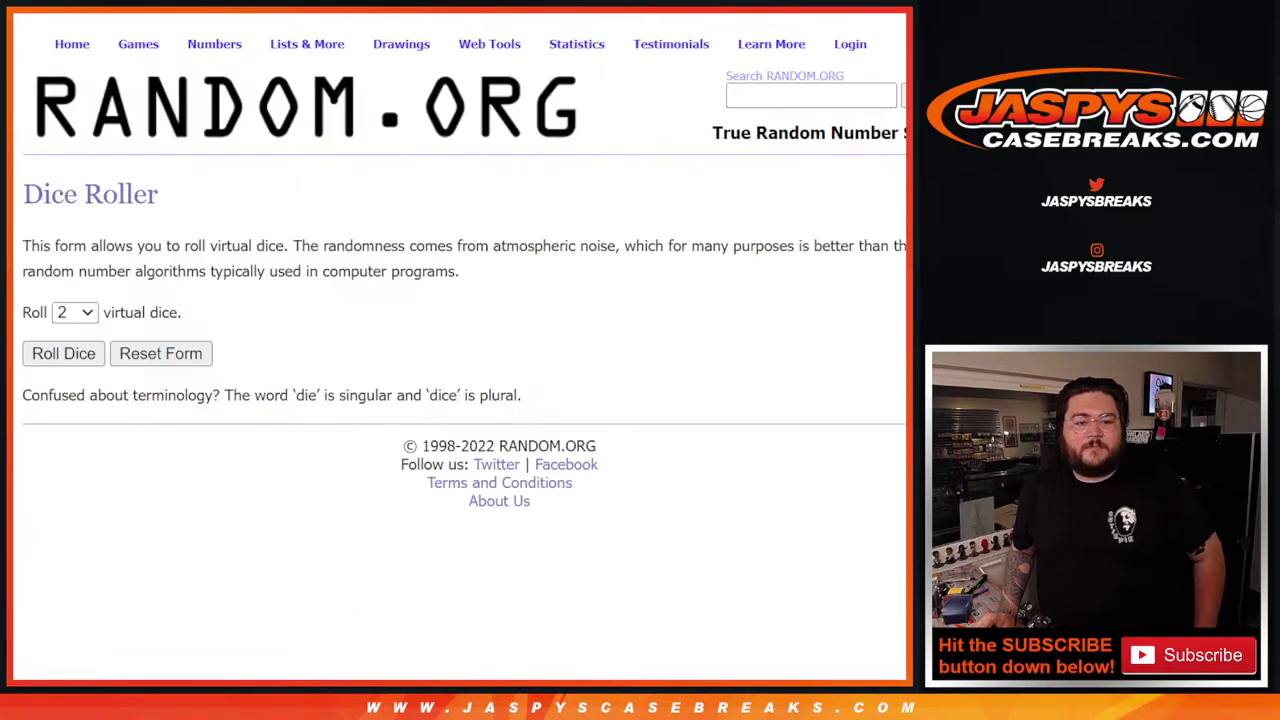
key("ctrl+Tab")
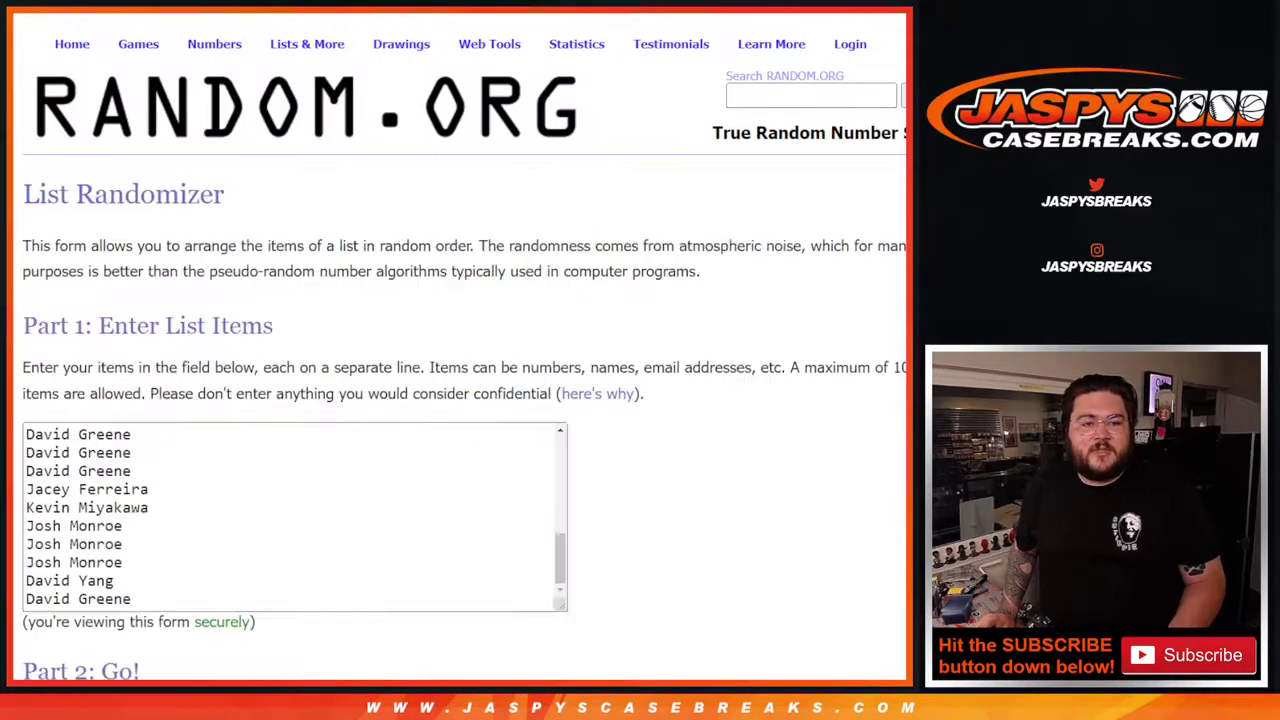
scroll(414, 537, "up", 10)
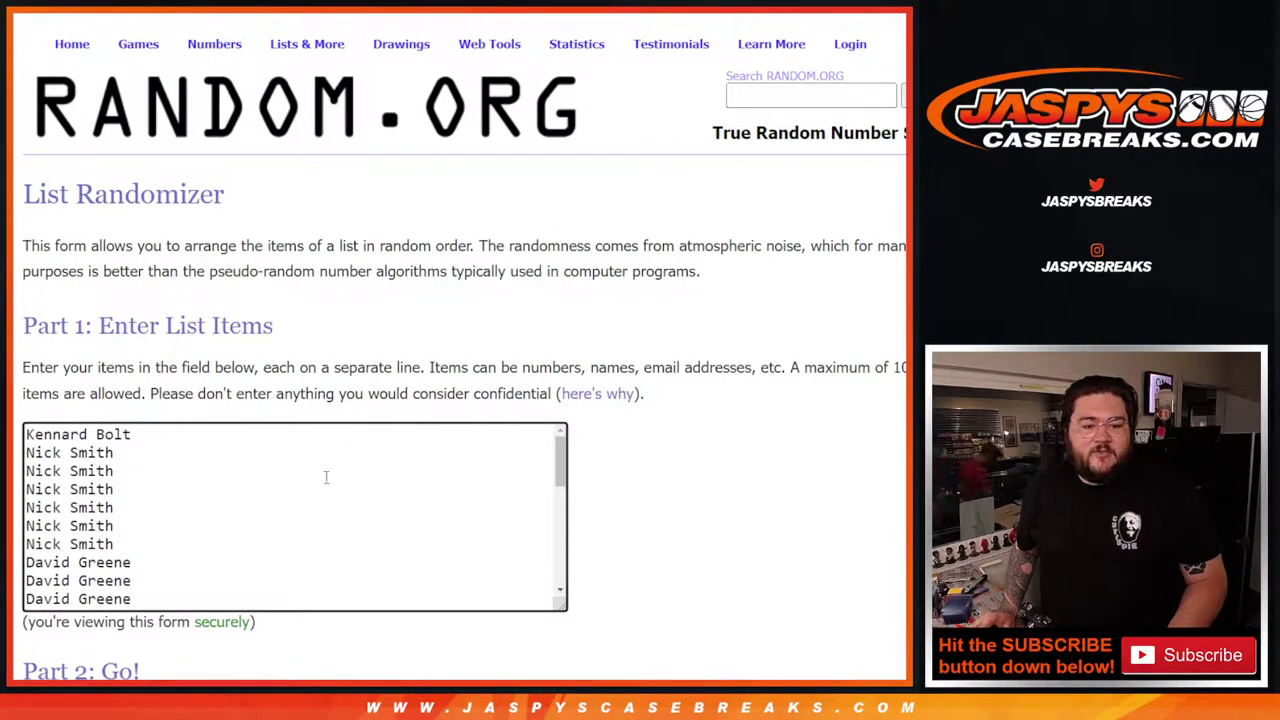
scroll(326, 474, "down", 10)
key("ctrl+Tab")
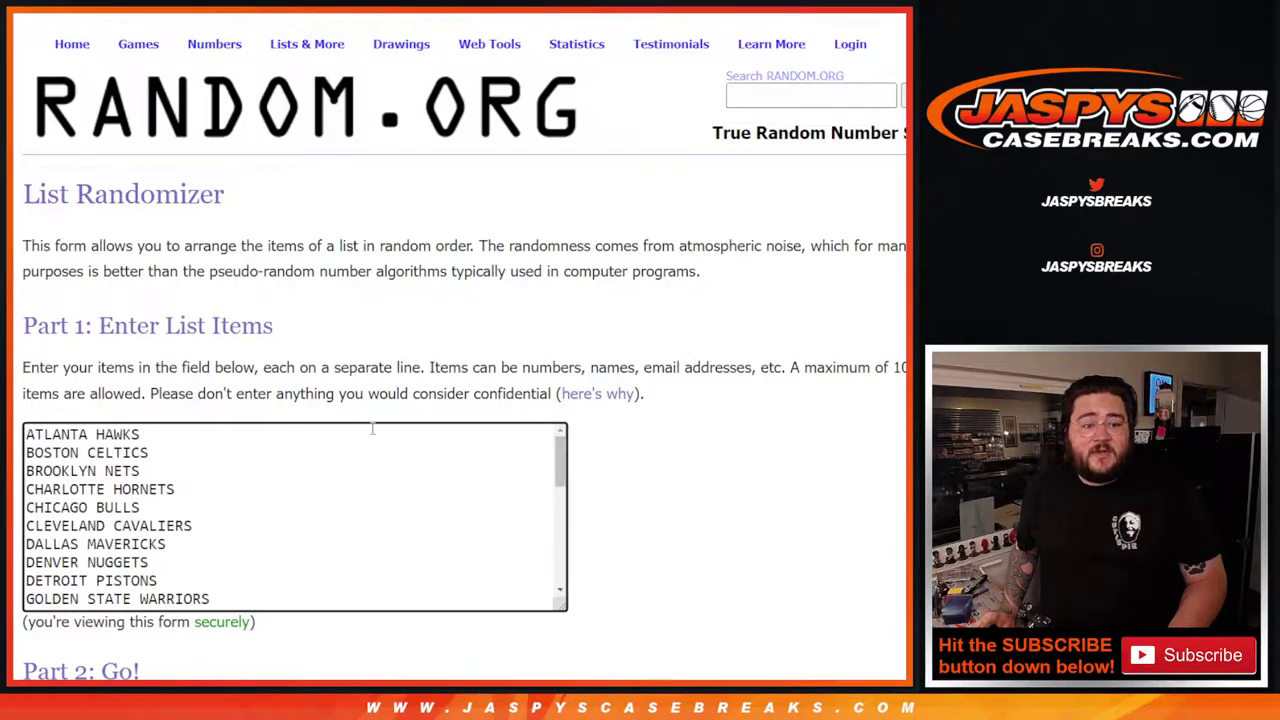
scroll(378, 457, "down", 7)
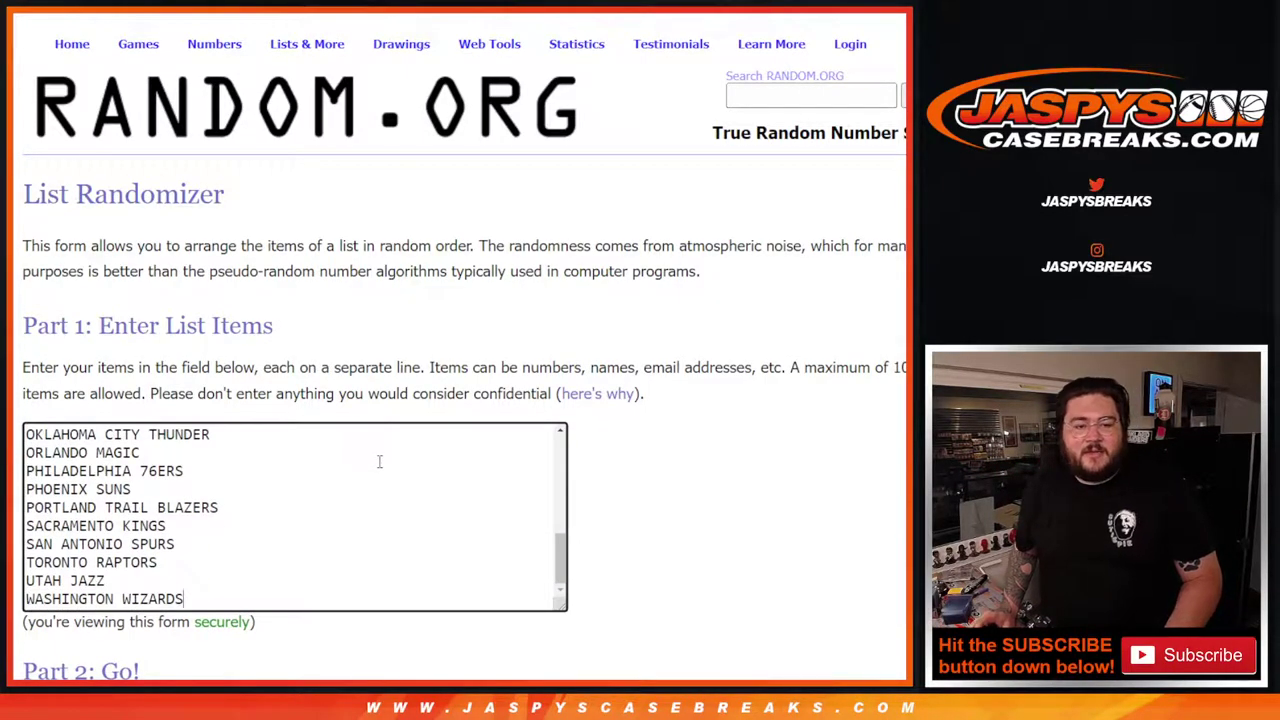
scroll(379, 461, "up", 5)
scroll(379, 461, "up", 3)
Roll two virtual dice on RANDOM.ORG to decide how many times the lists are randomized.
key("ctrl+Tab")
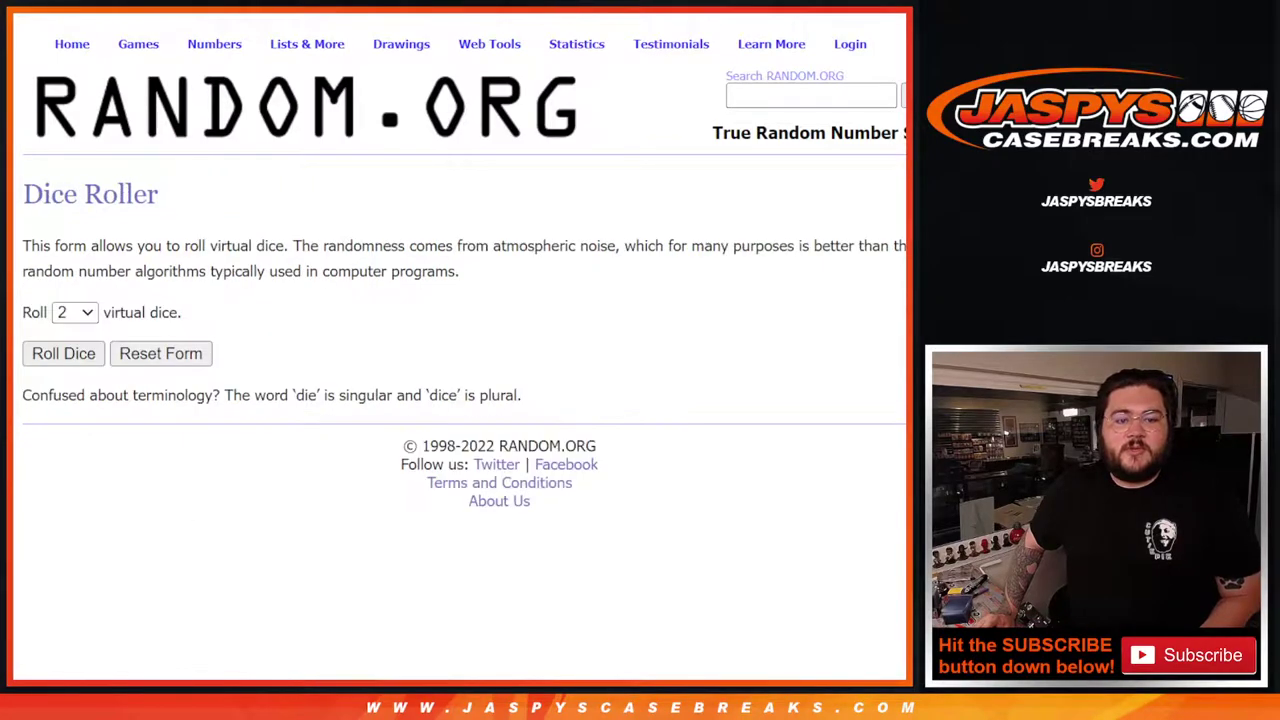
left_click(72, 366)
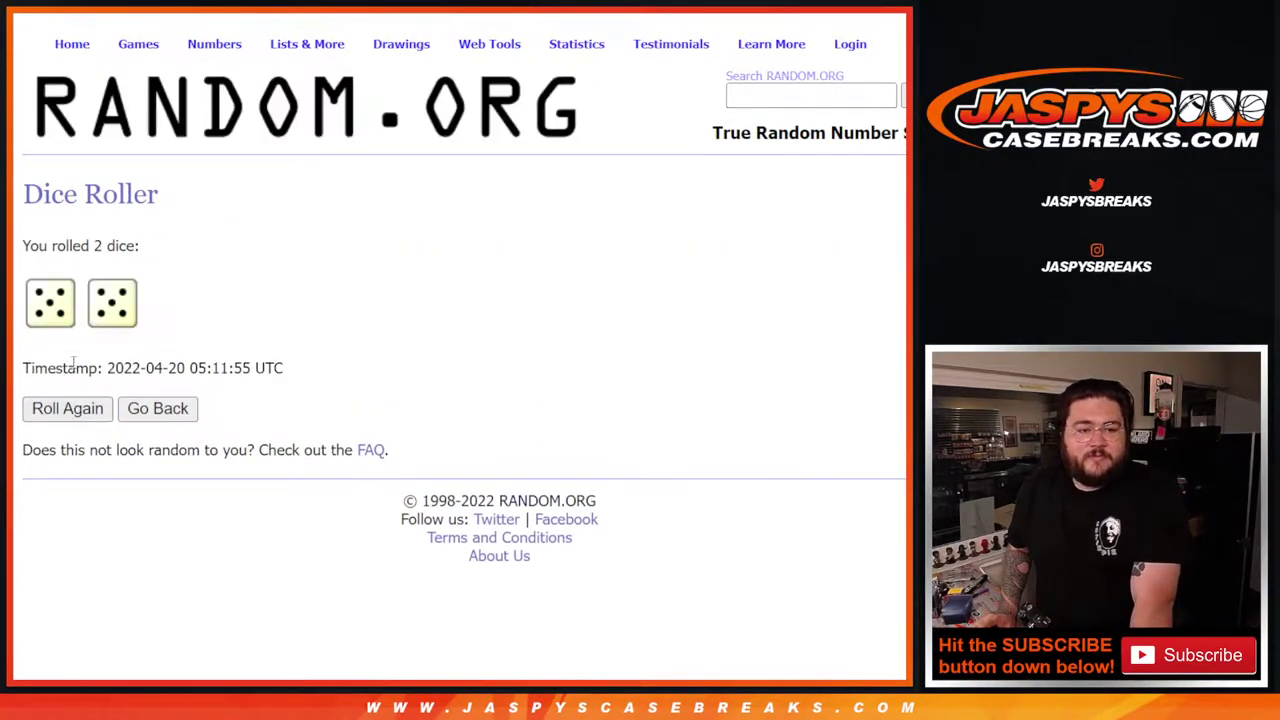
Randomize the customer name list ten times in the List Randomizer.
key("ctrl+Tab")
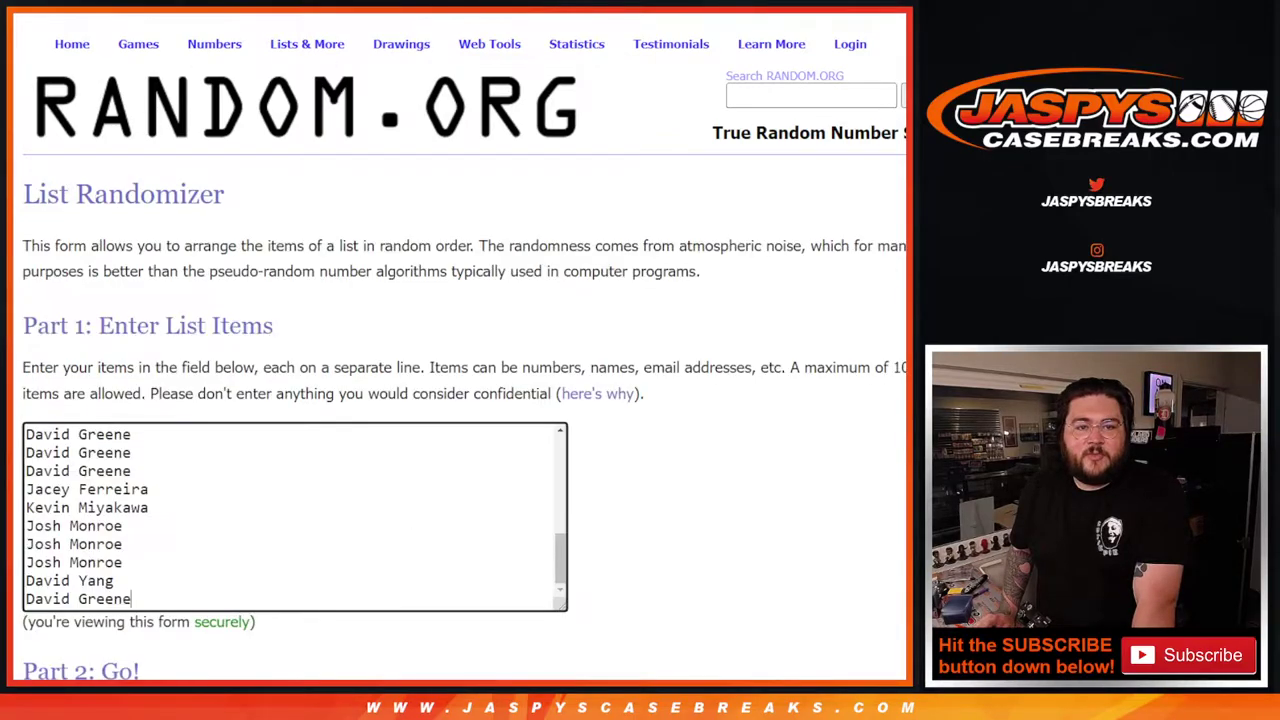
key("ctrl+Tab")
key("ctrl+shift+Tab")
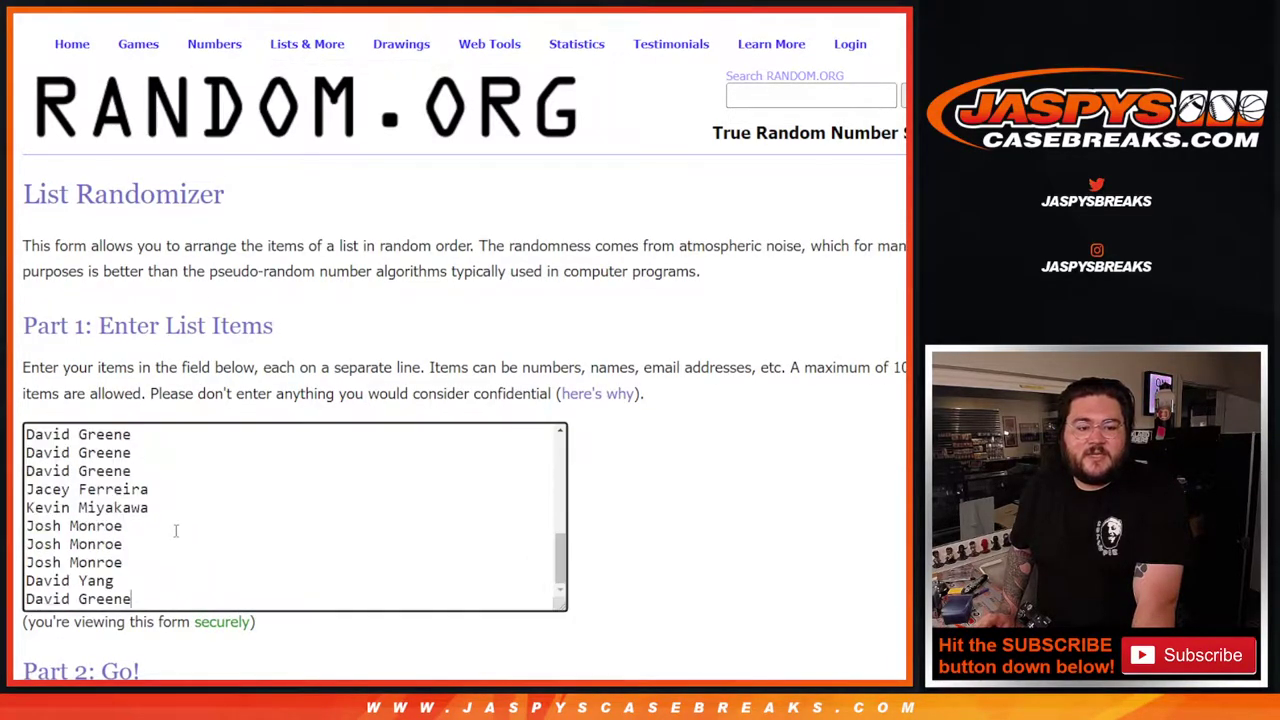
scroll(157, 532, "down", 2)
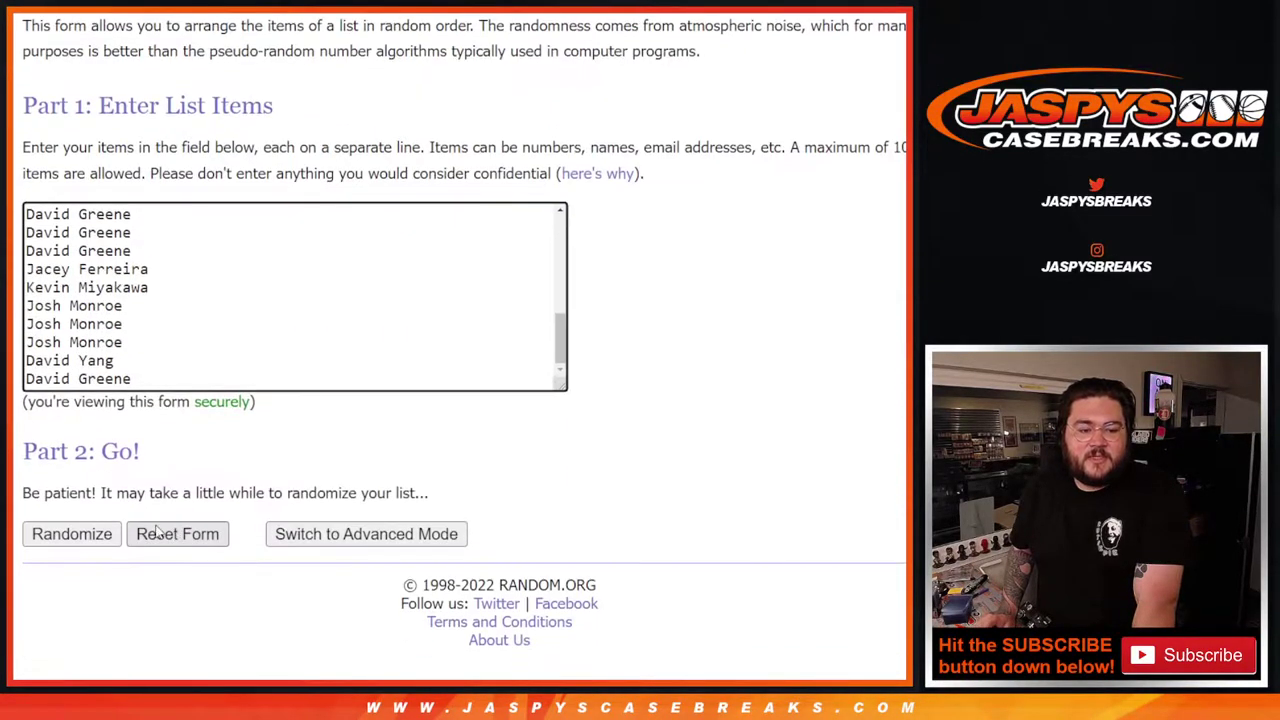
left_click(52, 536)
scroll(52, 536, "down", 4)
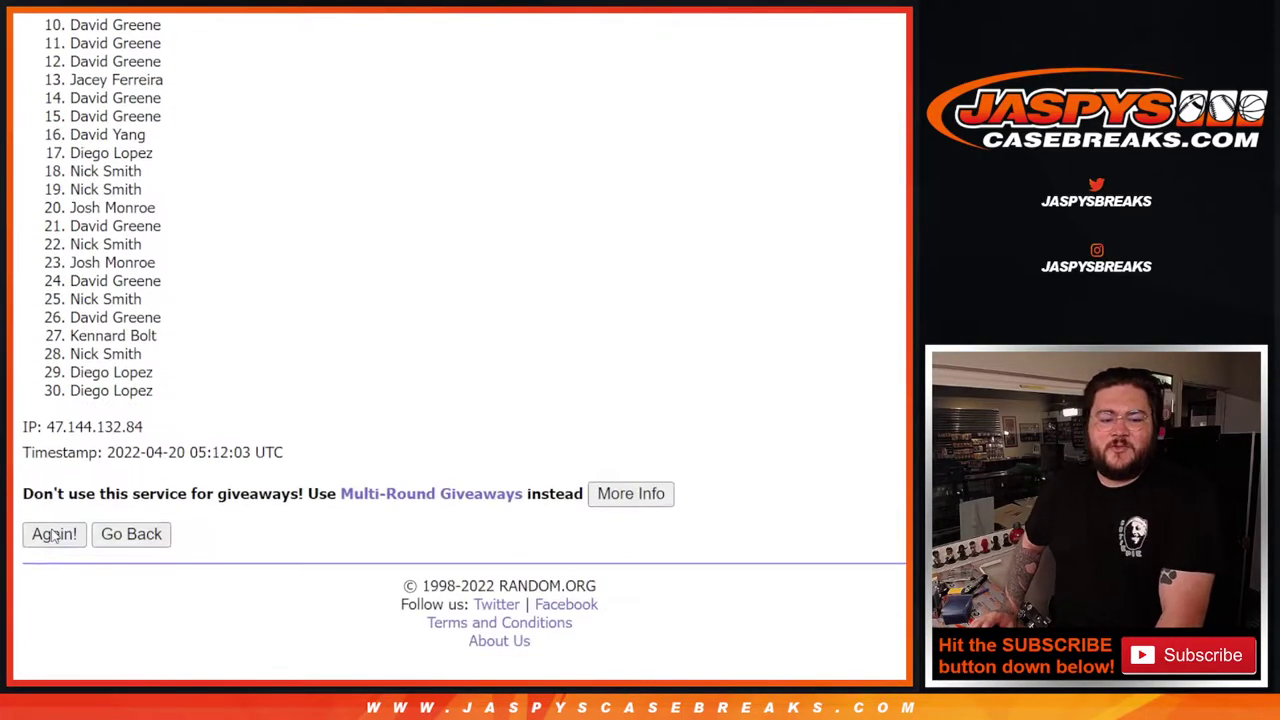
left_click(54, 536)
scroll(54, 536, "down", 4)
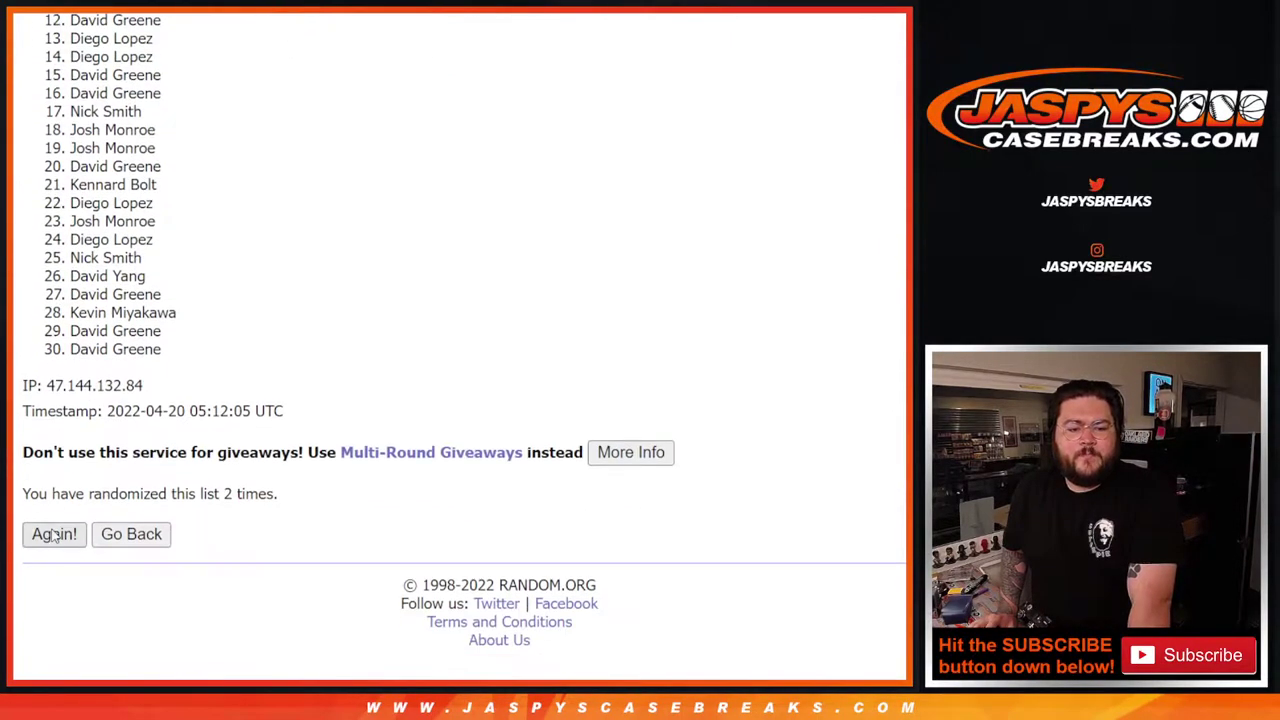
left_click(54, 534)
left_click(54, 534)
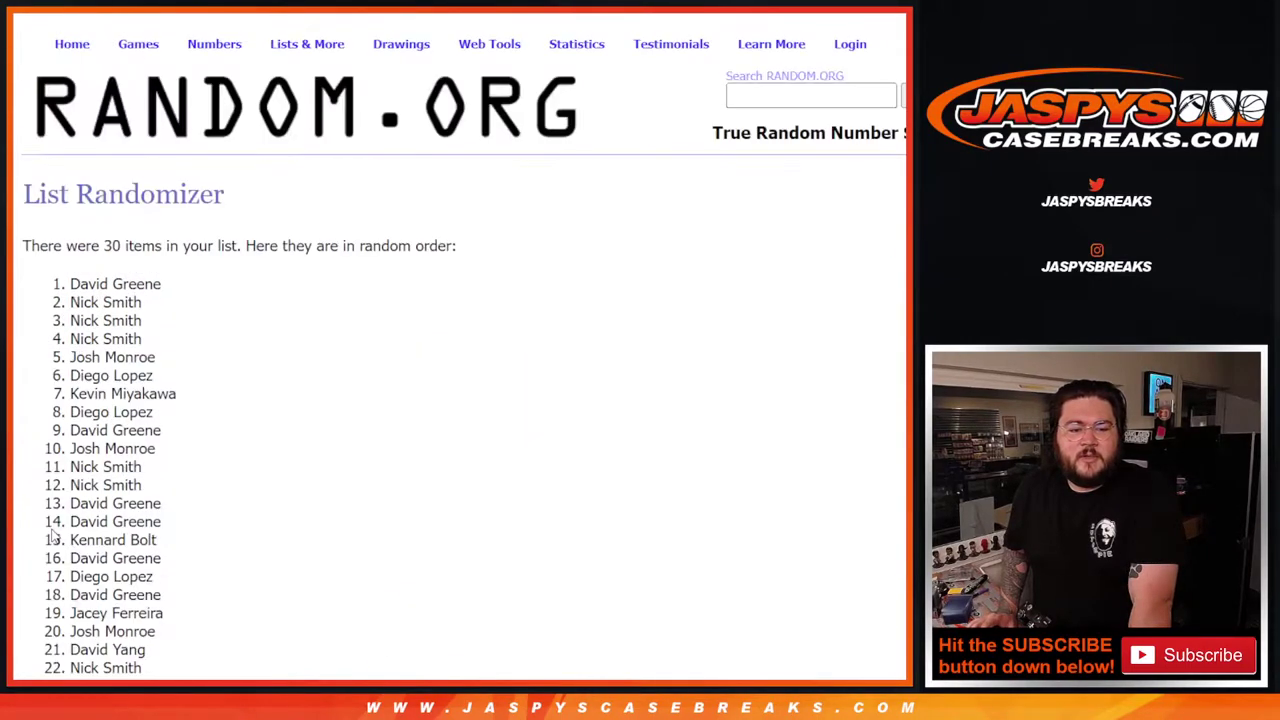
scroll(54, 536, "down", 4)
left_click(54, 535)
left_click(54, 535)
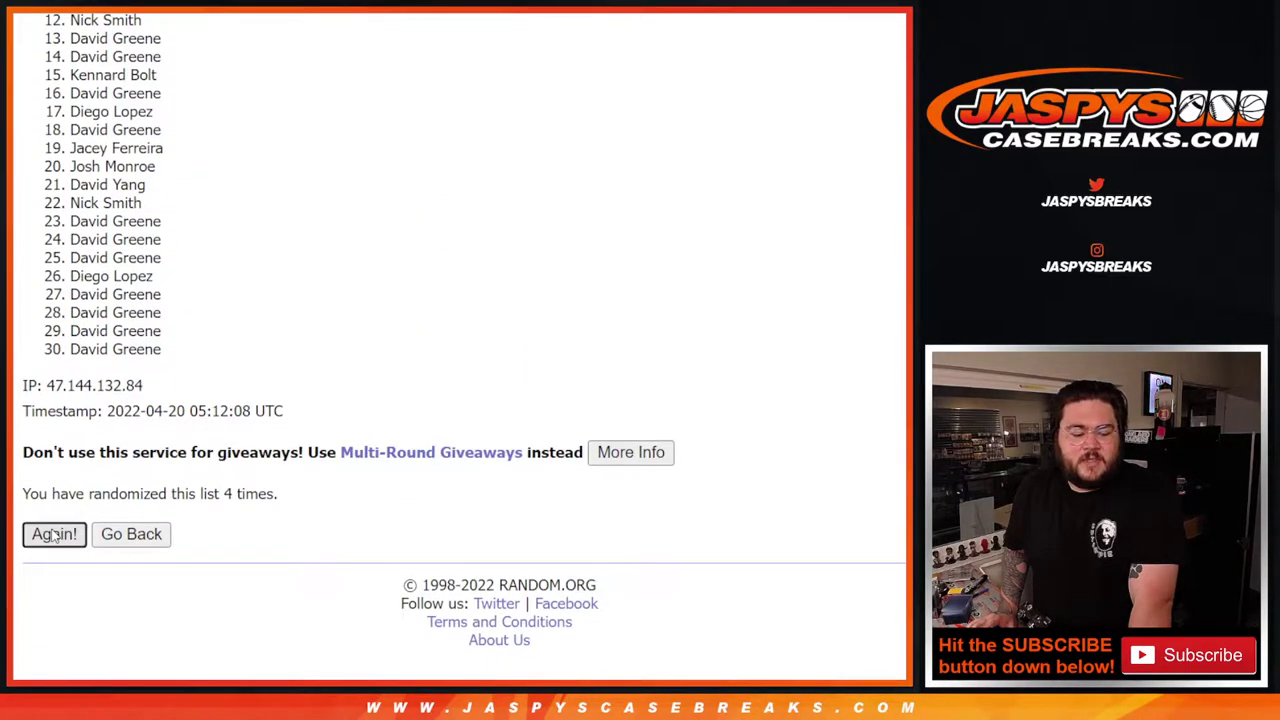
scroll(54, 535, "down", 4)
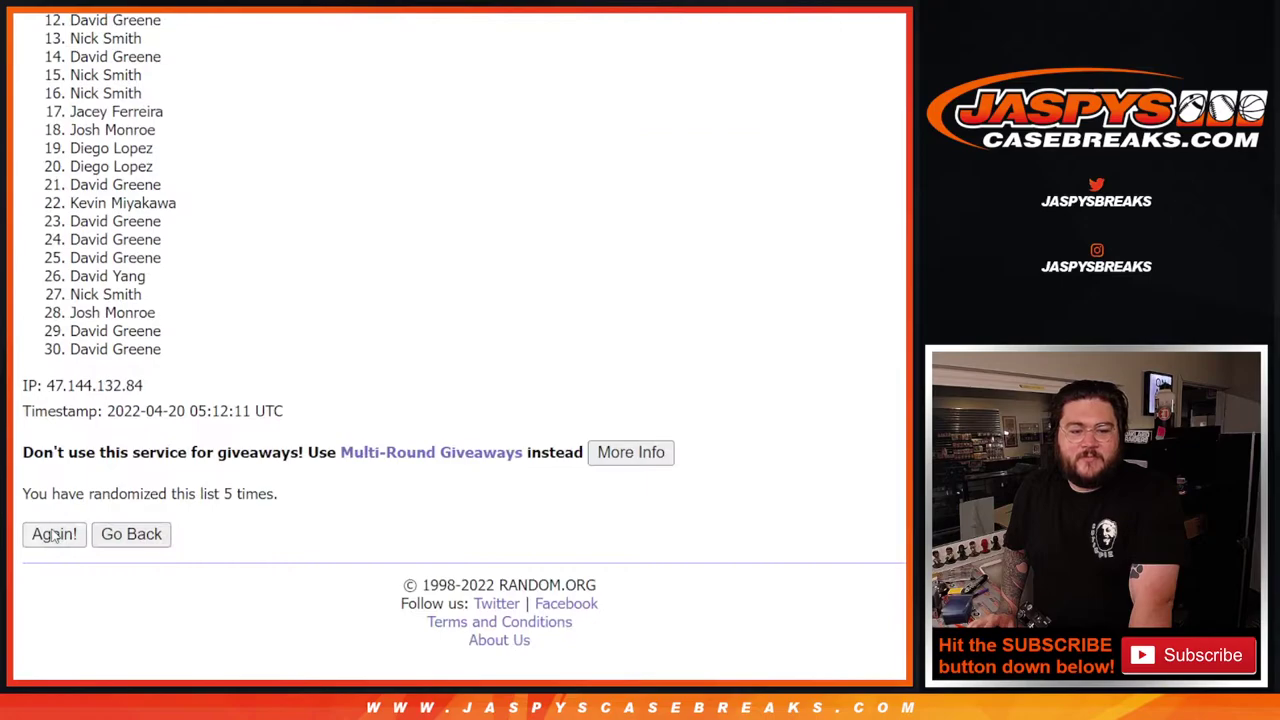
left_click(54, 535)
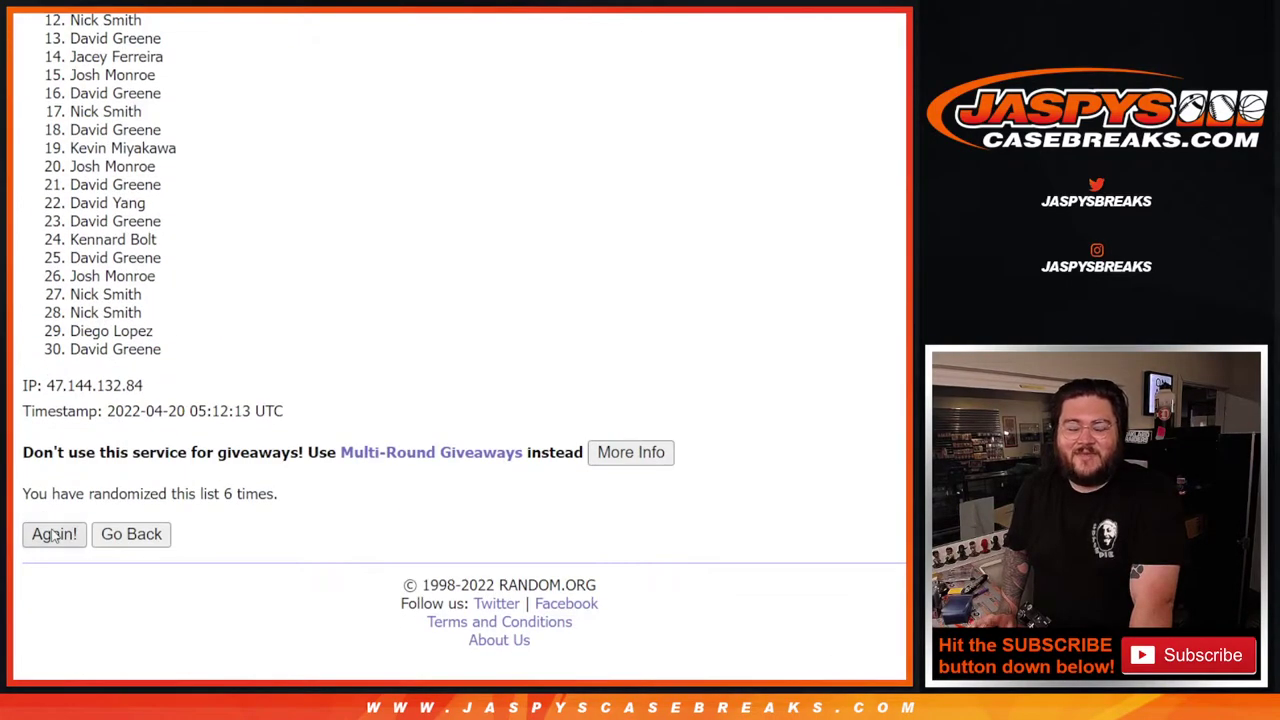
left_click(54, 535)
left_click(54, 535)
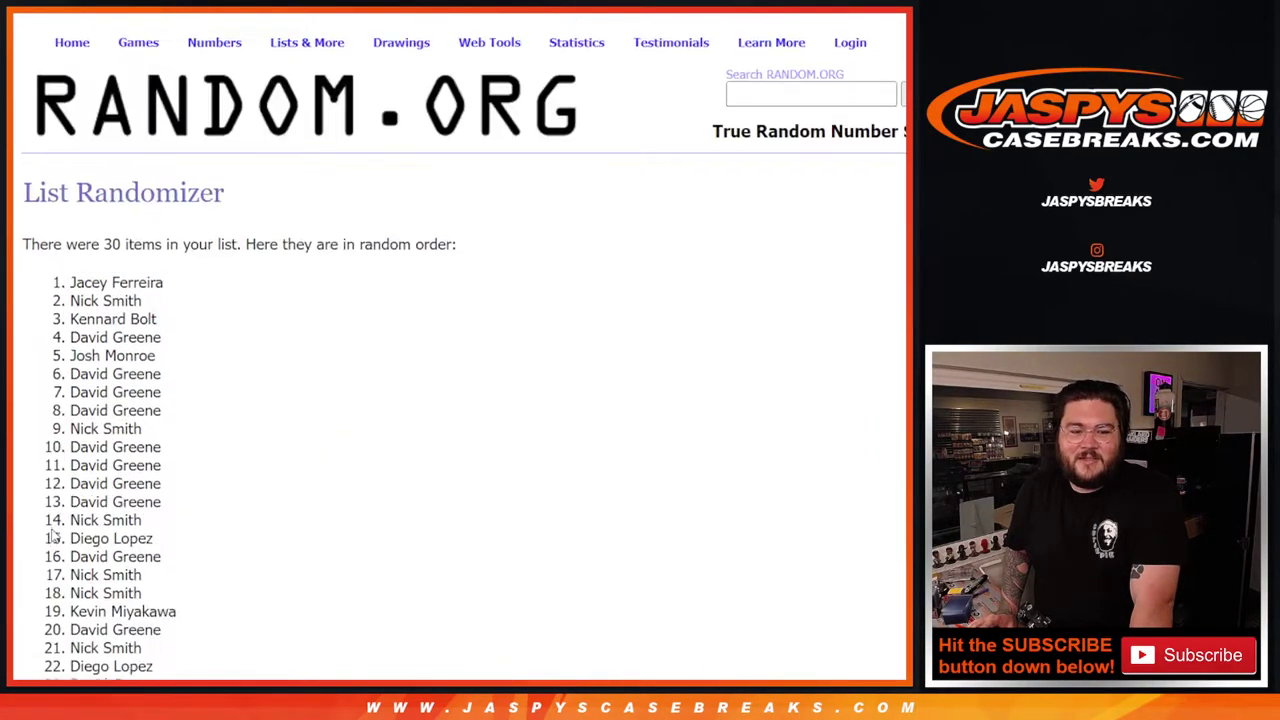
left_click(54, 535)
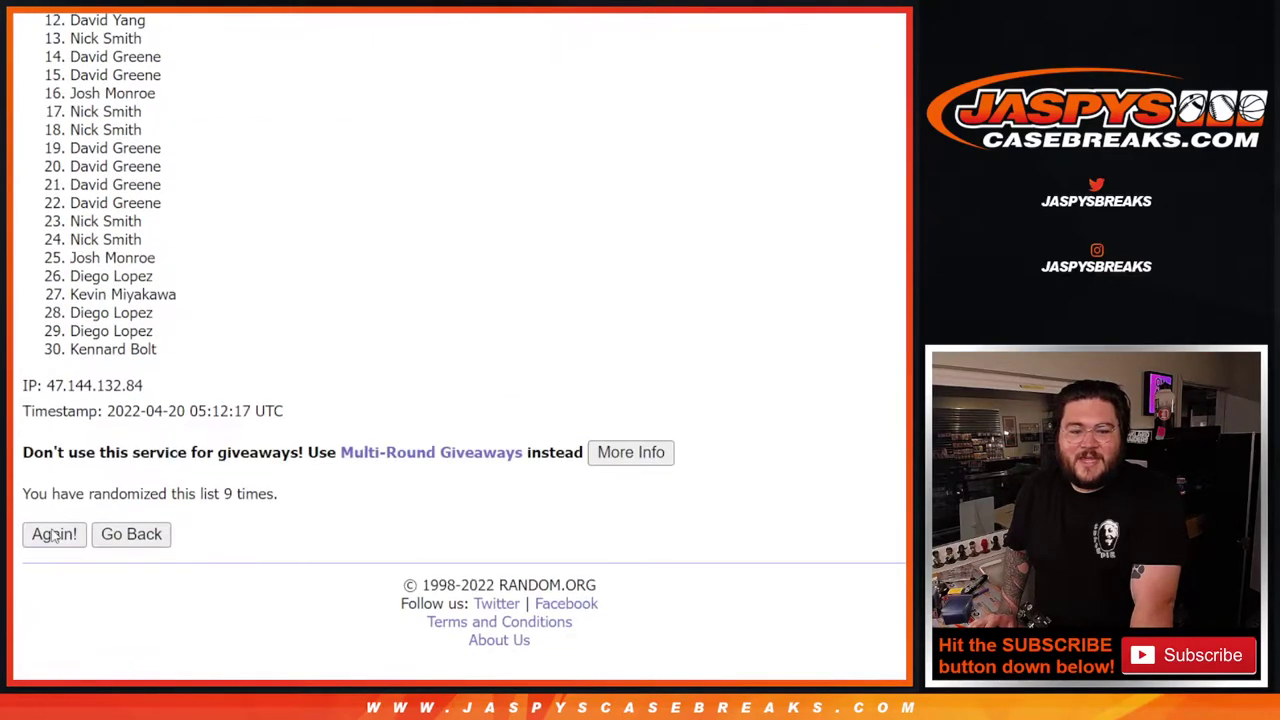
left_click(54, 535)
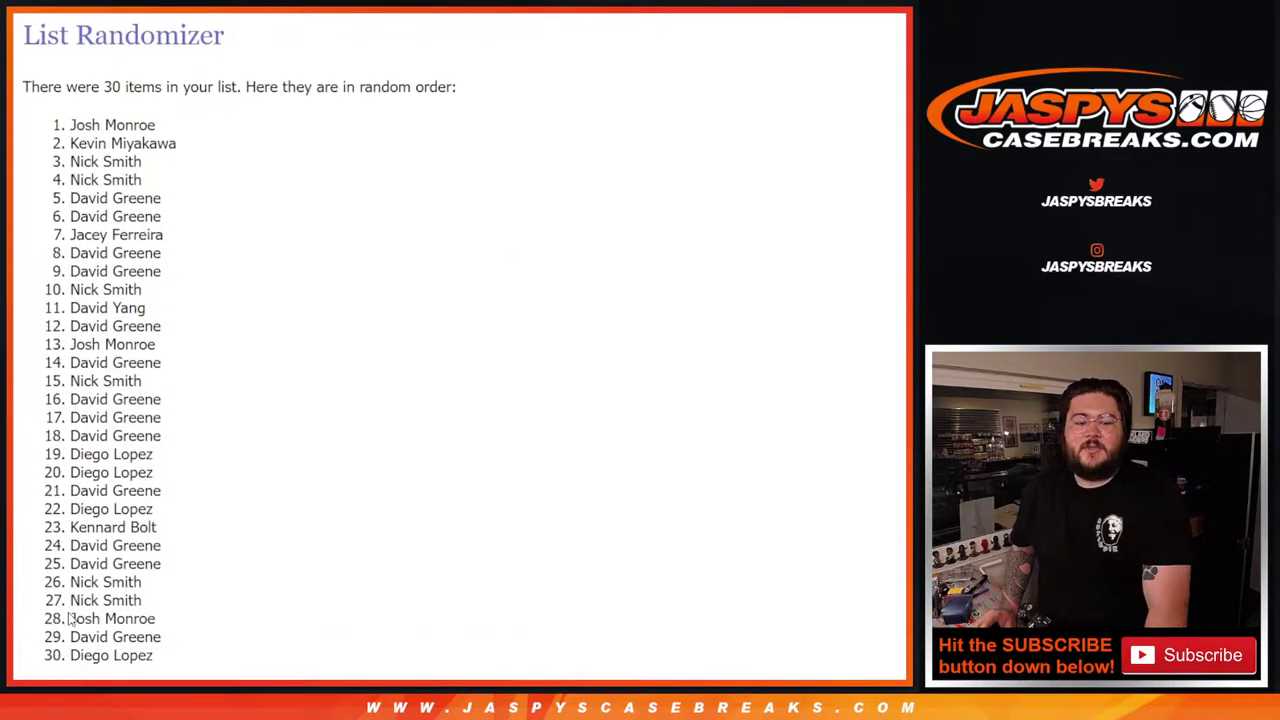
Copy all 30 randomized customer names into the Google Sheets break spreadsheet from cell A1 and fit column A to its content.
left_click_drag(64, 120, 157, 664)
key("ctrl+c")
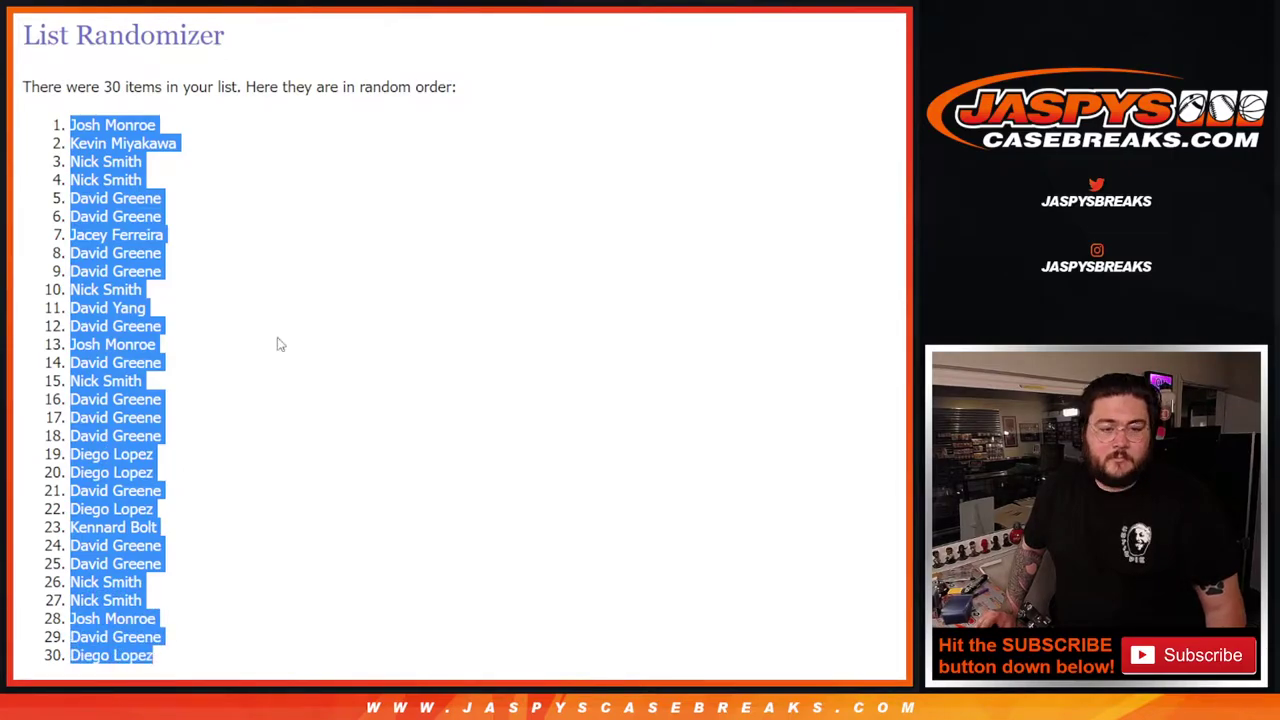
key("alt+Tab")
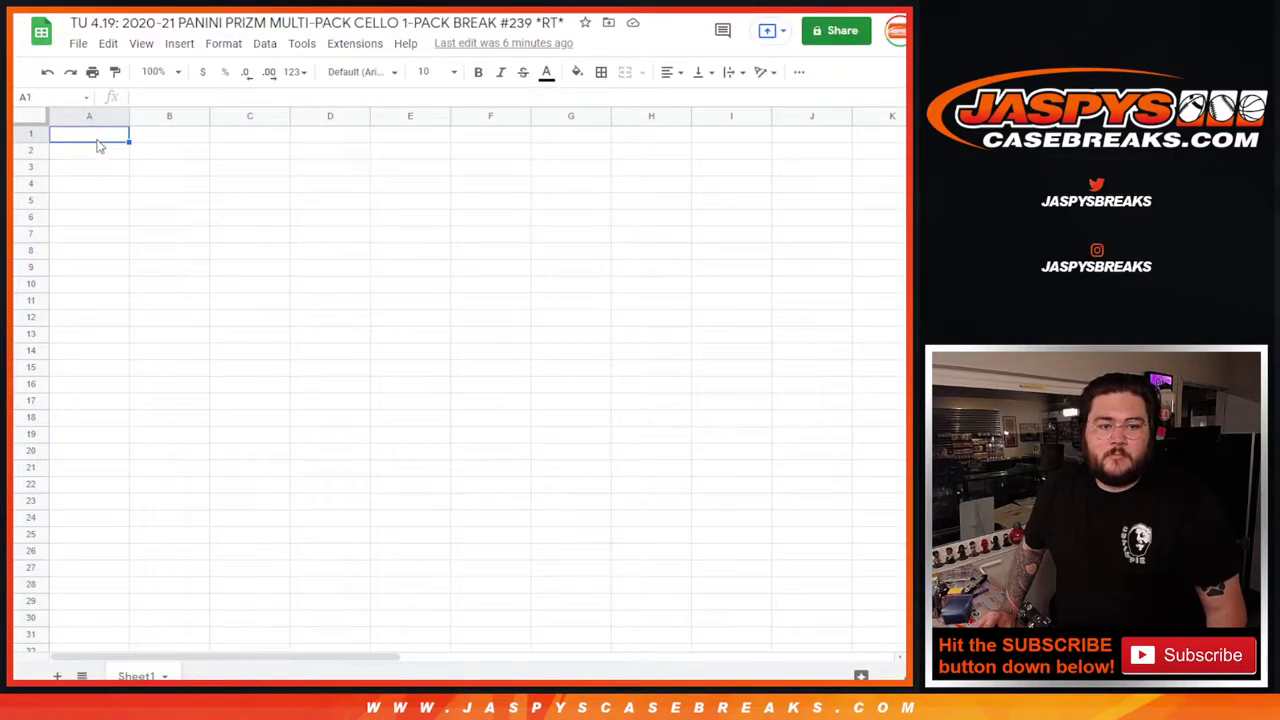
key("ctrl+v")
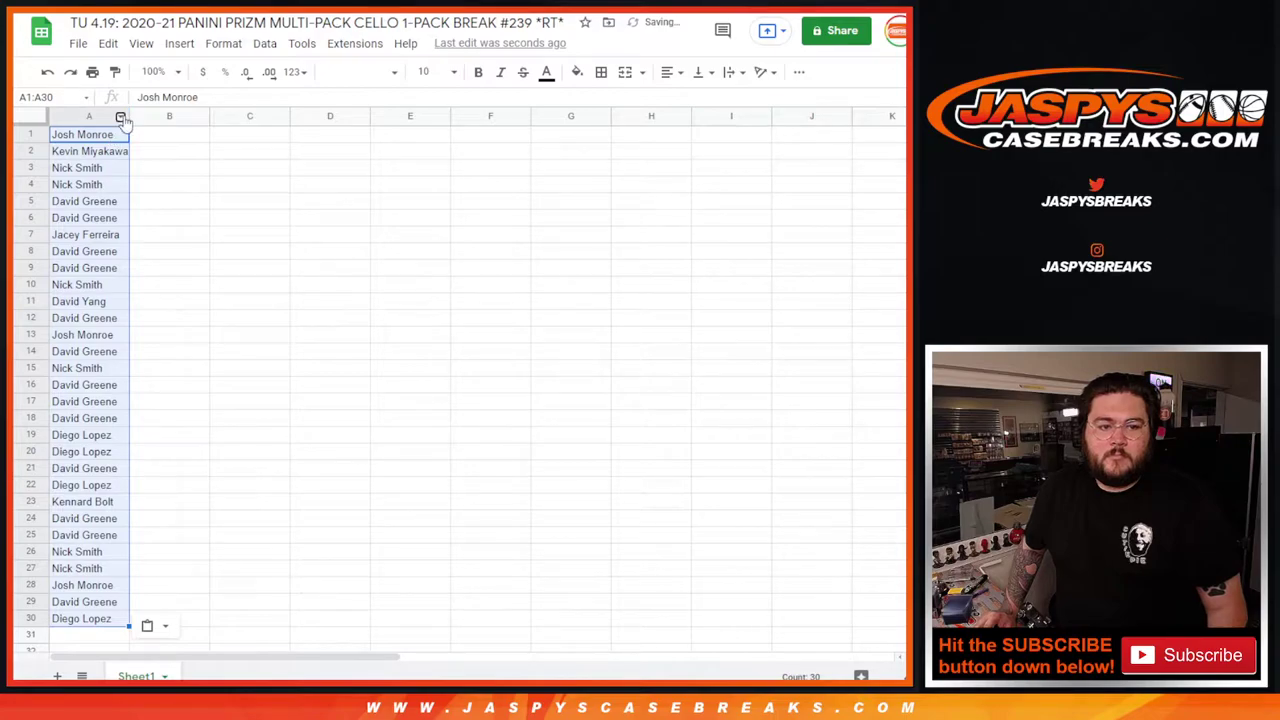
right_click(120, 117)
double_click(130, 115)
Switch back to RANDOM.ORG and randomize the NBA team list ten times in the List Randomizer.
key("alt+Tab")
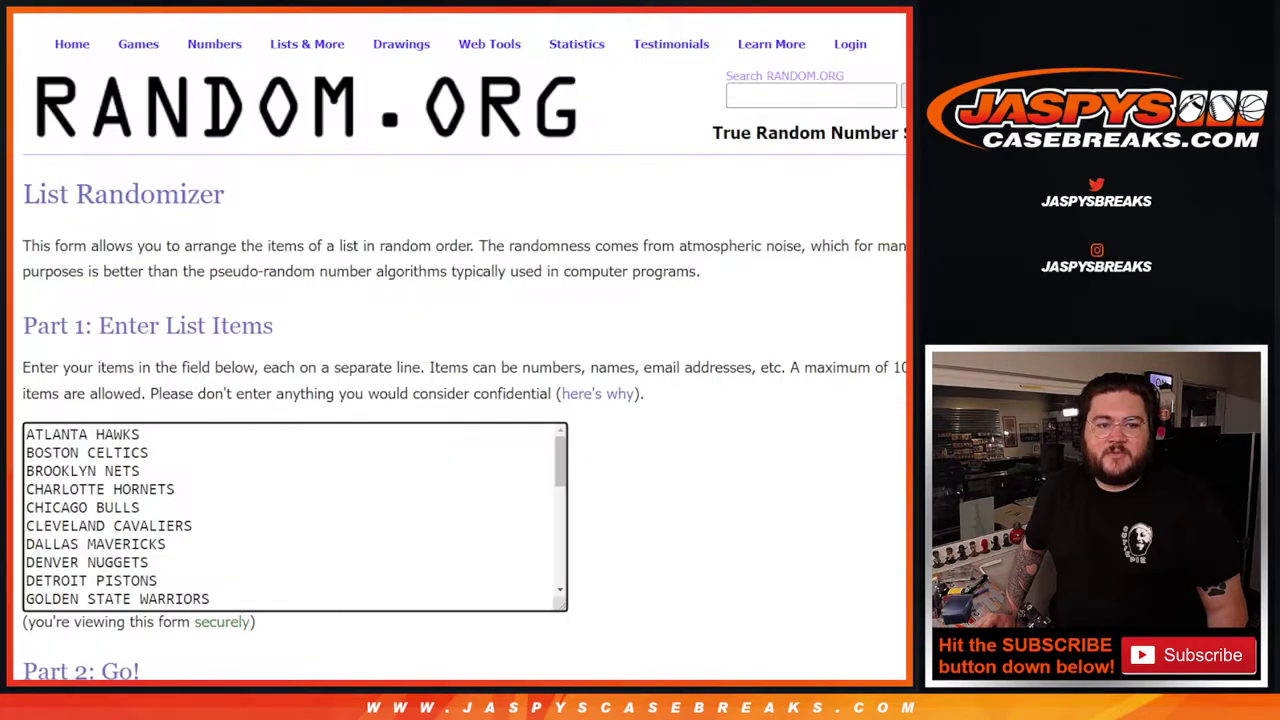
scroll(204, 548, "down", 6)
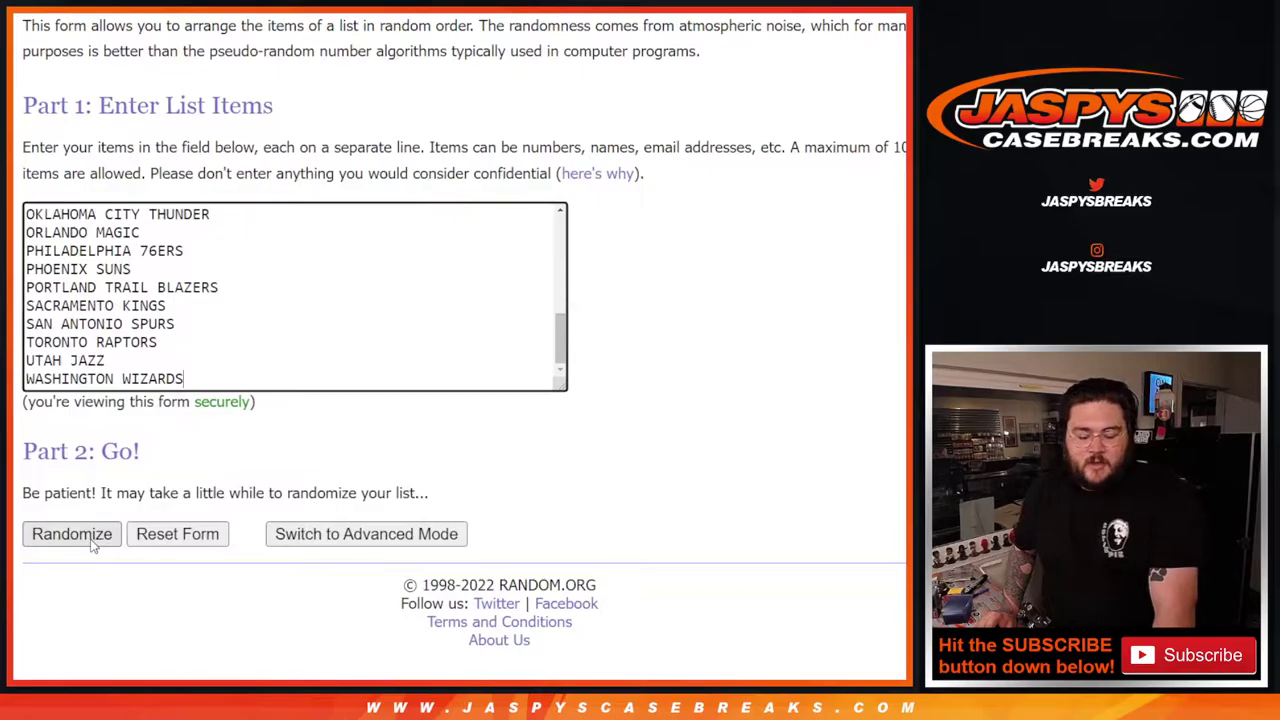
left_click(42, 533)
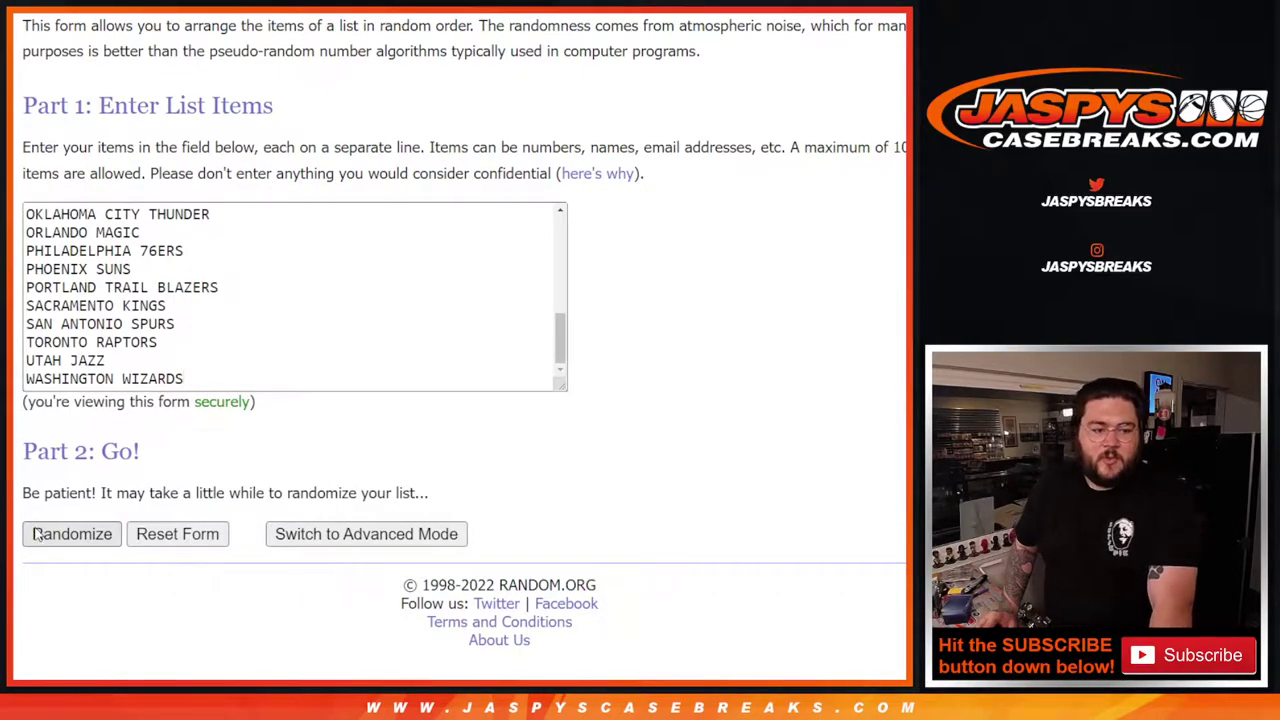
scroll(36, 535, "down", 5)
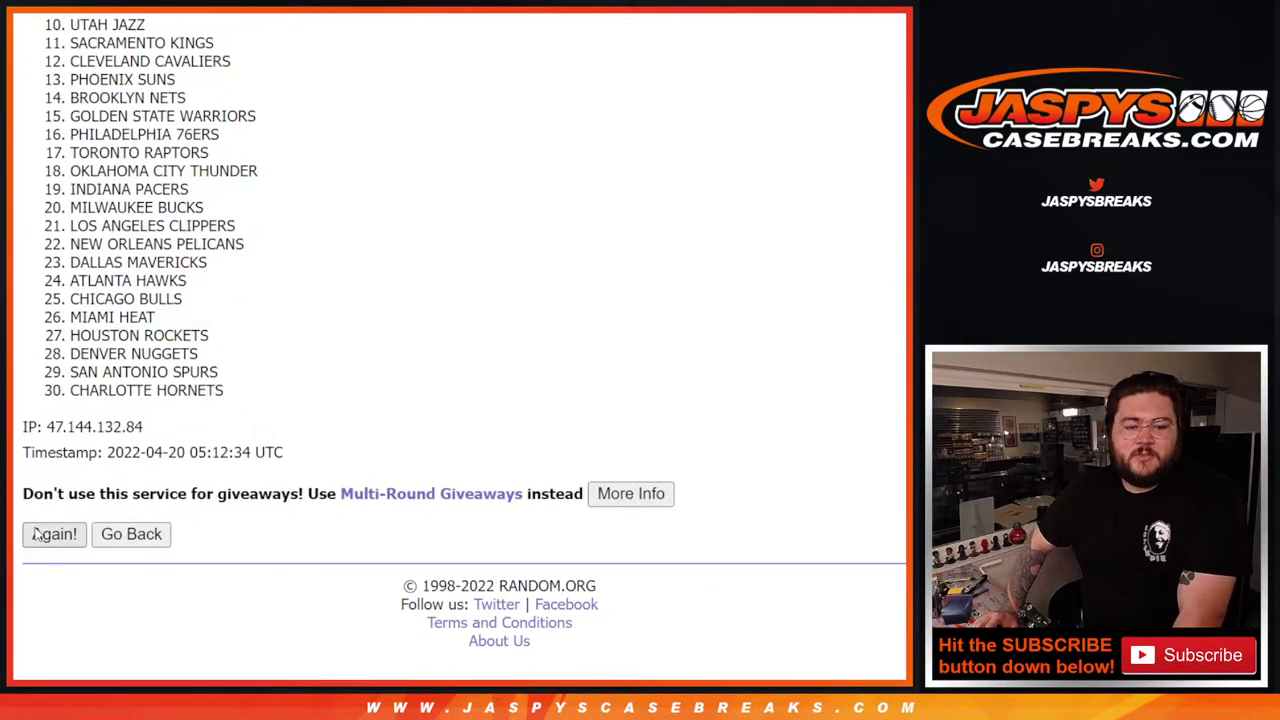
left_click(36, 535)
scroll(36, 535, "down", 5)
left_click(36, 535)
scroll(36, 535, "down", 5)
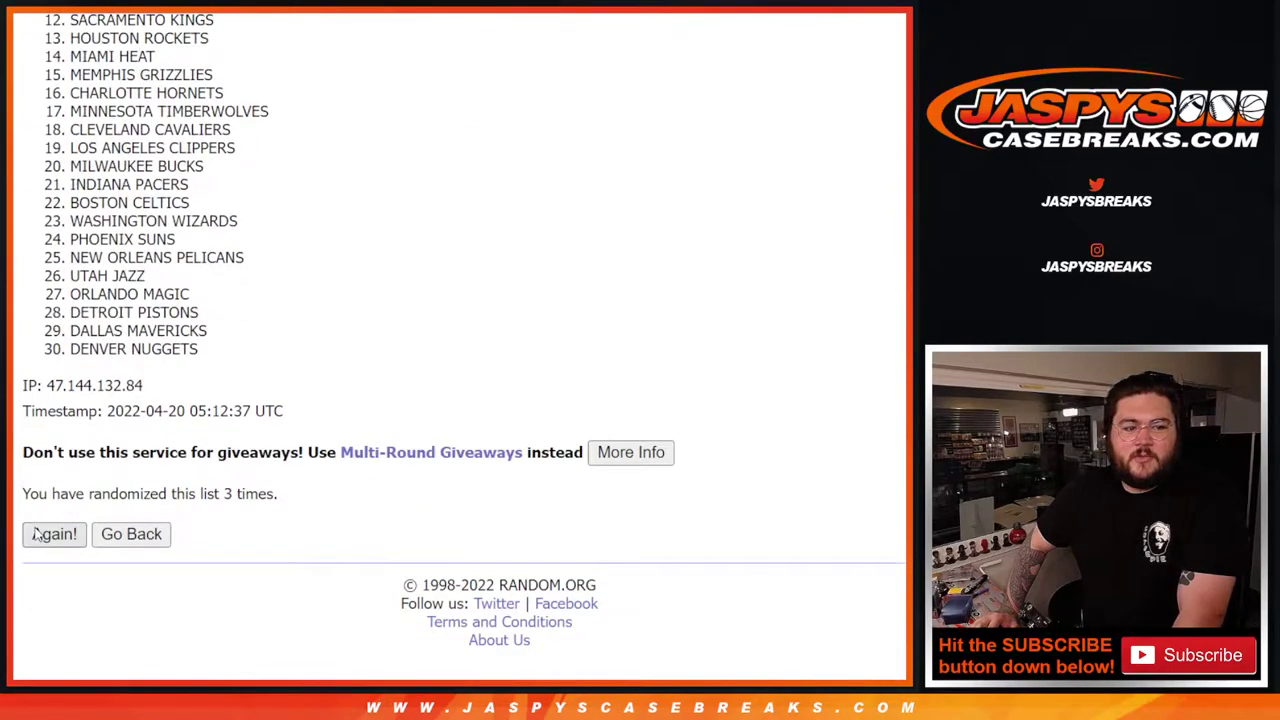
left_click(36, 535)
left_click(36, 535)
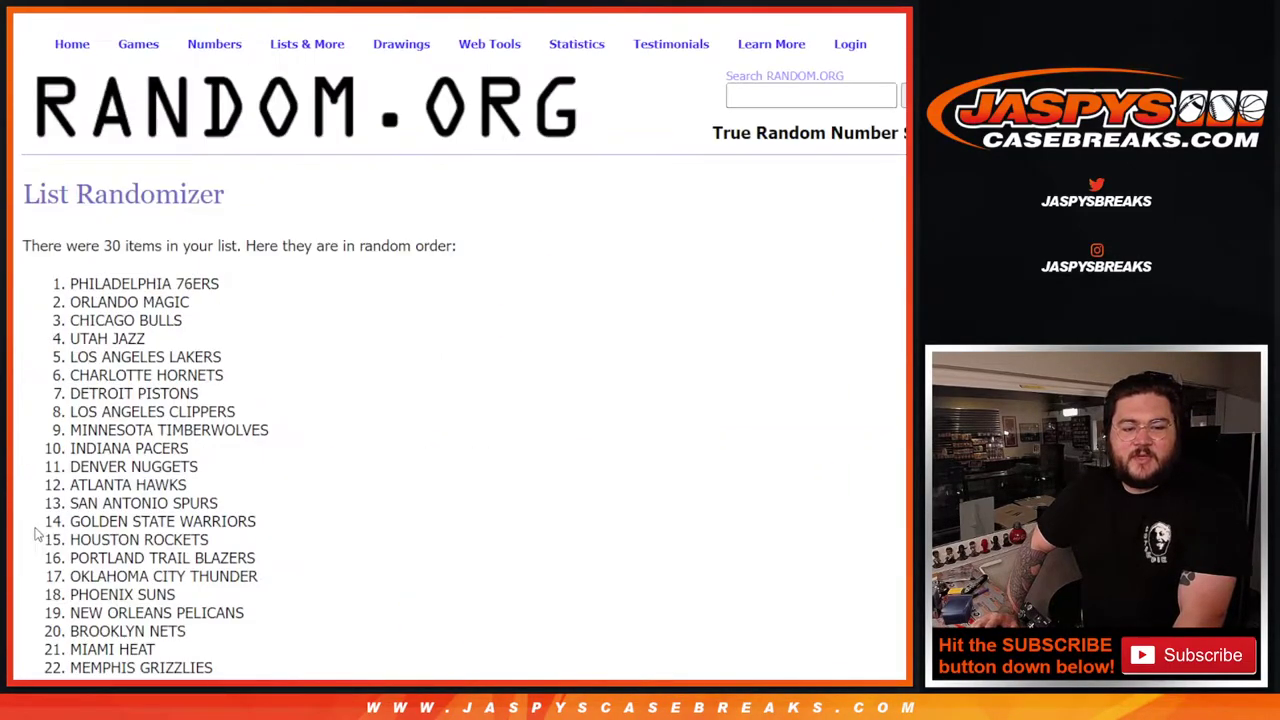
scroll(36, 535, "down", 5)
left_click(36, 535)
scroll(36, 535, "down", 5)
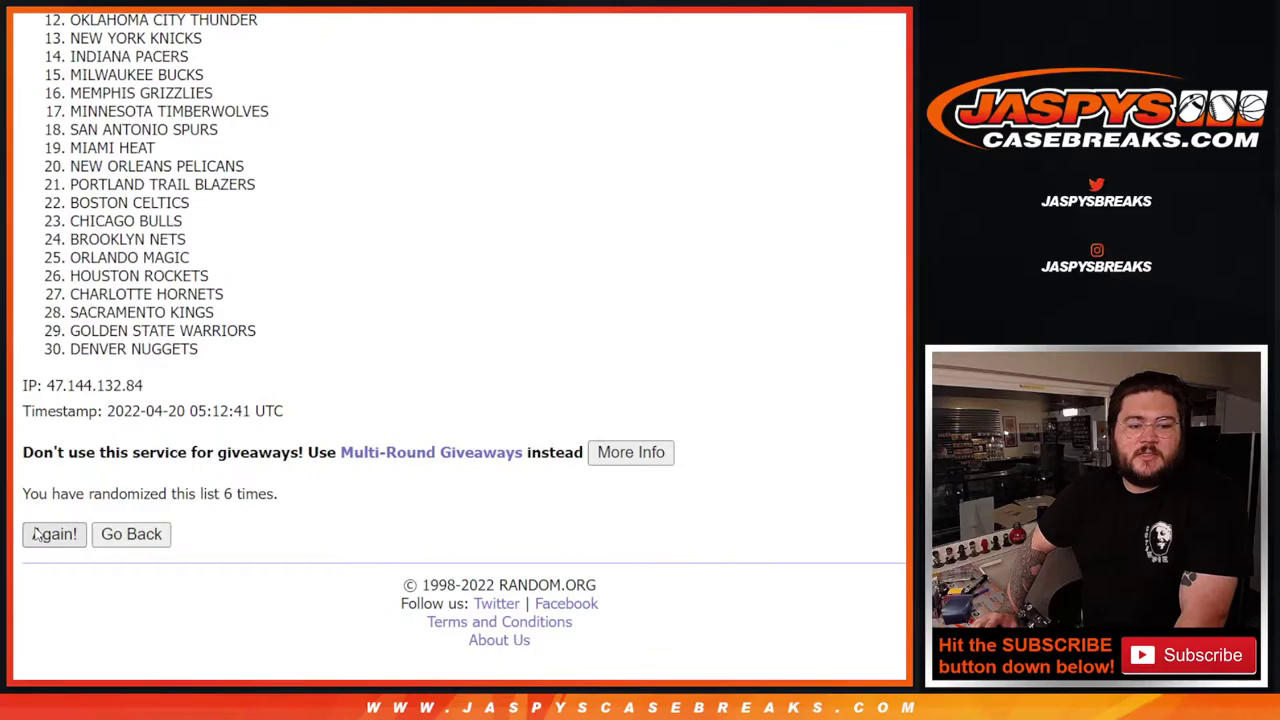
left_click(36, 535)
scroll(36, 535, "down", 5)
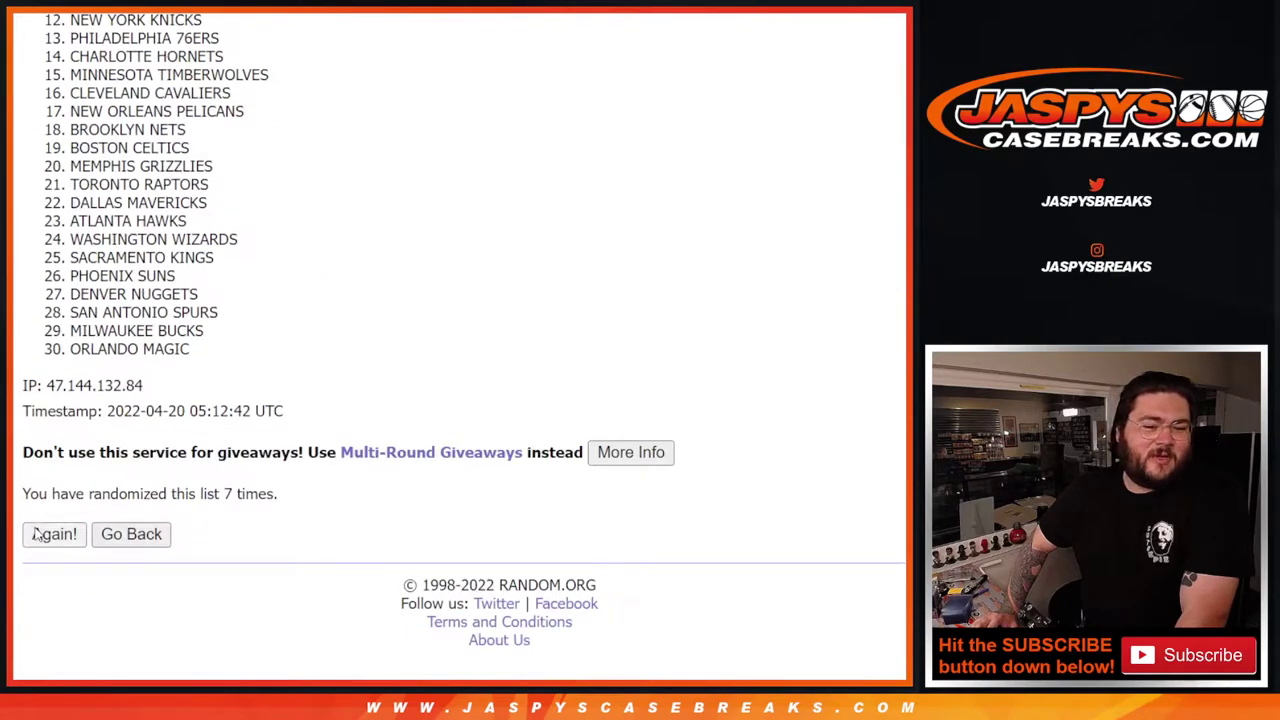
left_click(36, 535)
scroll(36, 535, "down", 5)
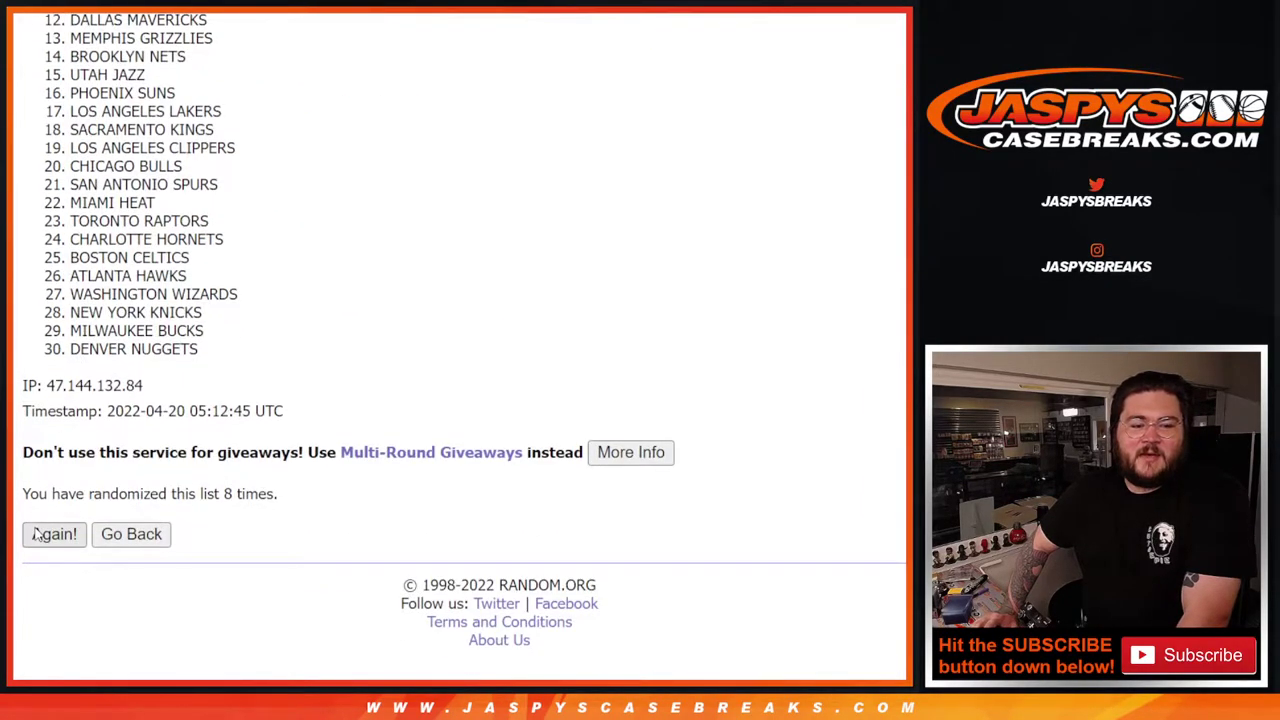
left_click(36, 535)
left_click(36, 535)
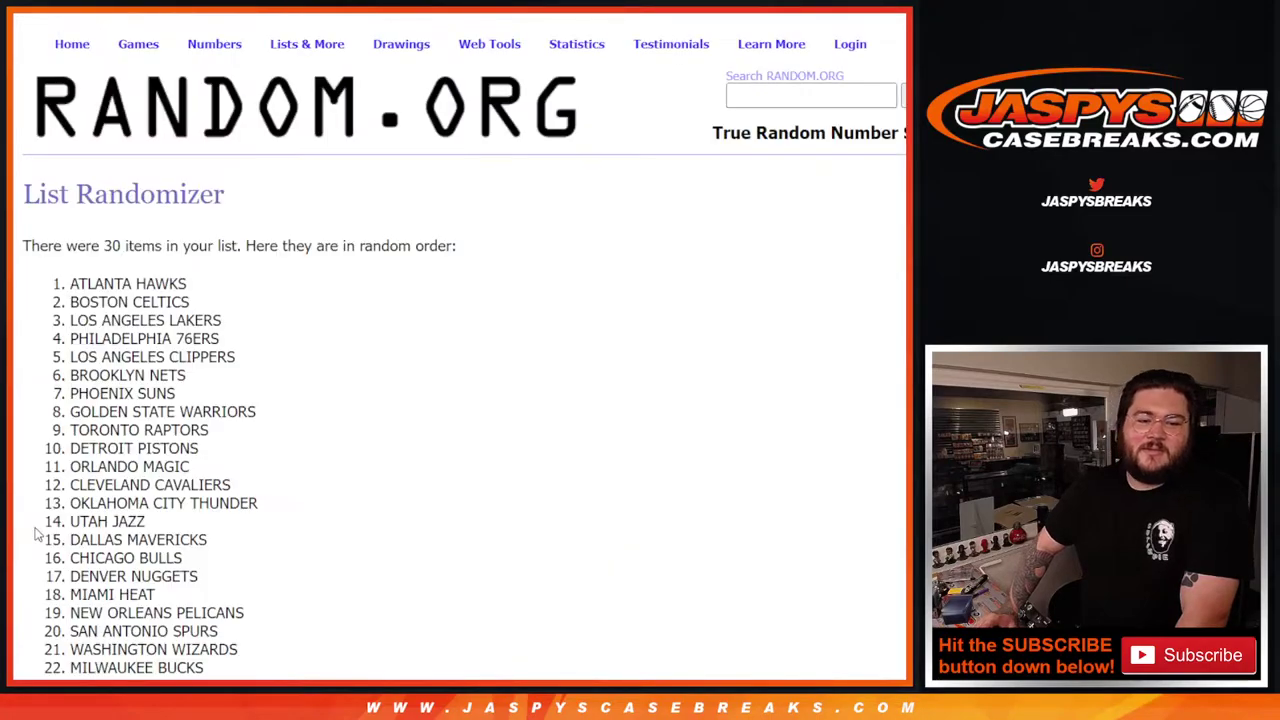
scroll(48, 531, "down", 5)
scroll(93, 488, "down", 2)
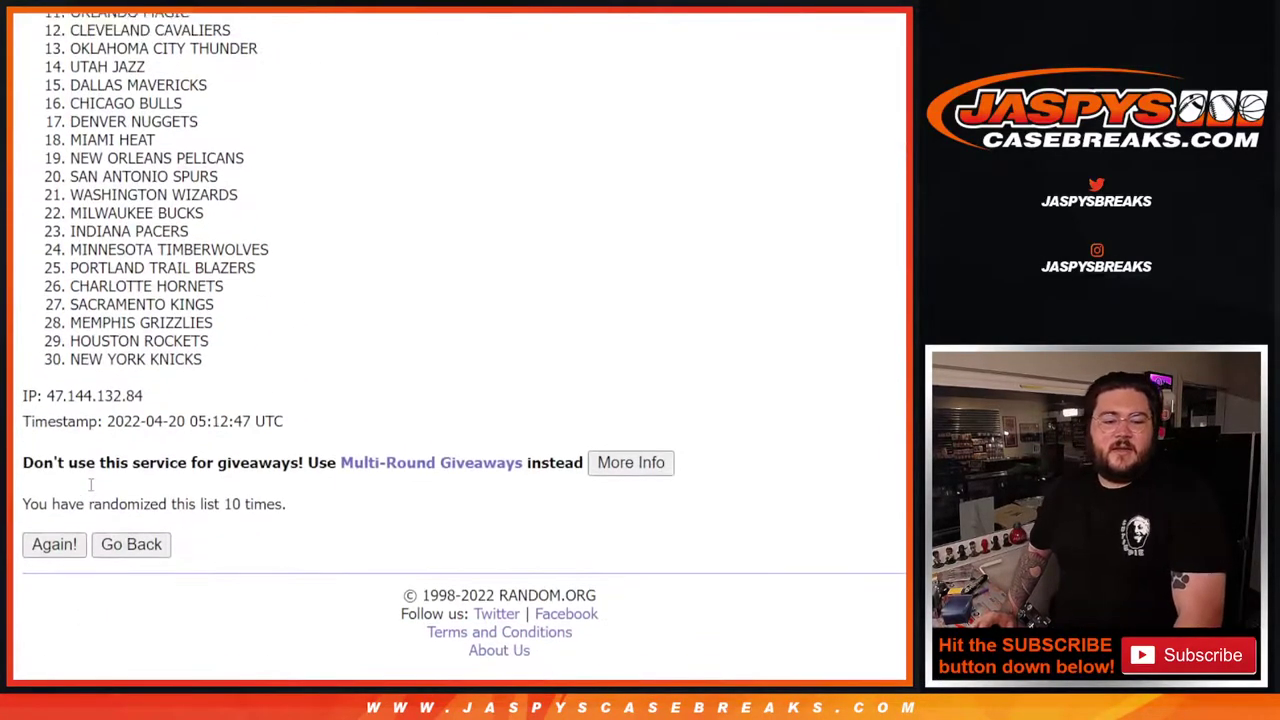
Copy all 30 randomized NBA teams into the Google Sheets break spreadsheet from cell B1 and fit column B to its content.
scroll(75, 300, "up", 10)
scroll(60, 115, "down", 2)
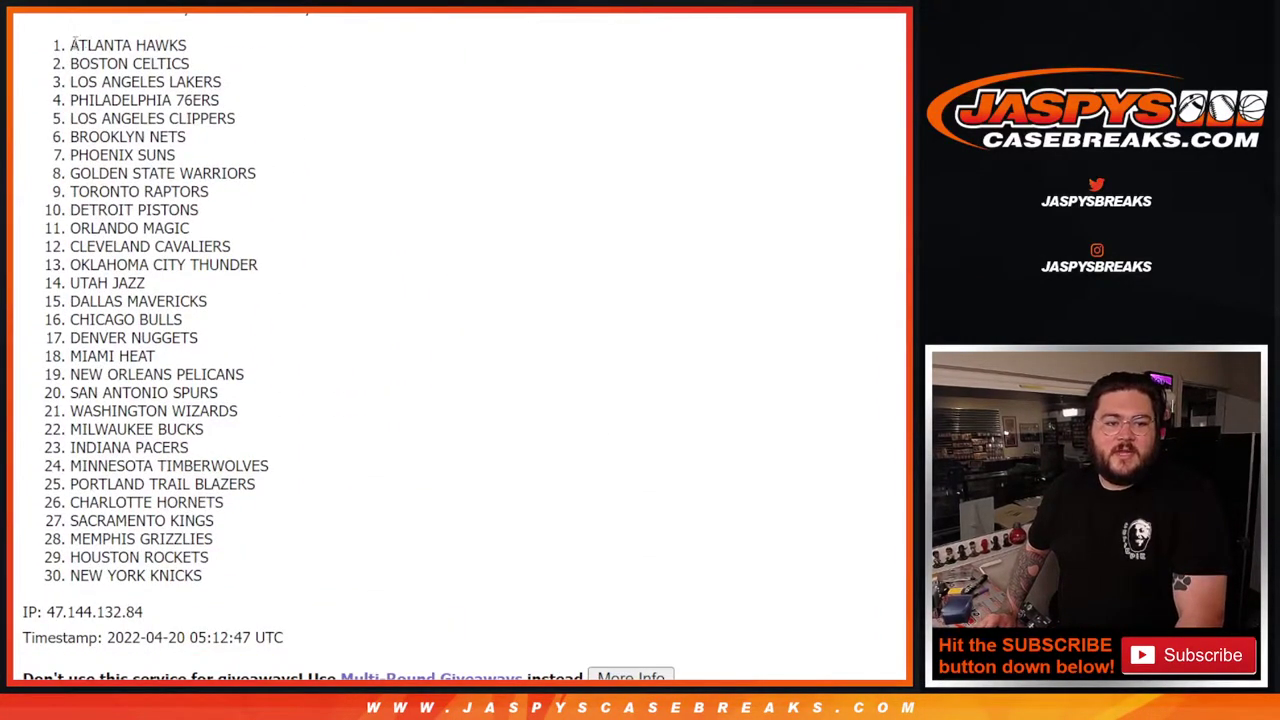
left_click_drag(72, 40, 203, 575)
key("ctrl+c")
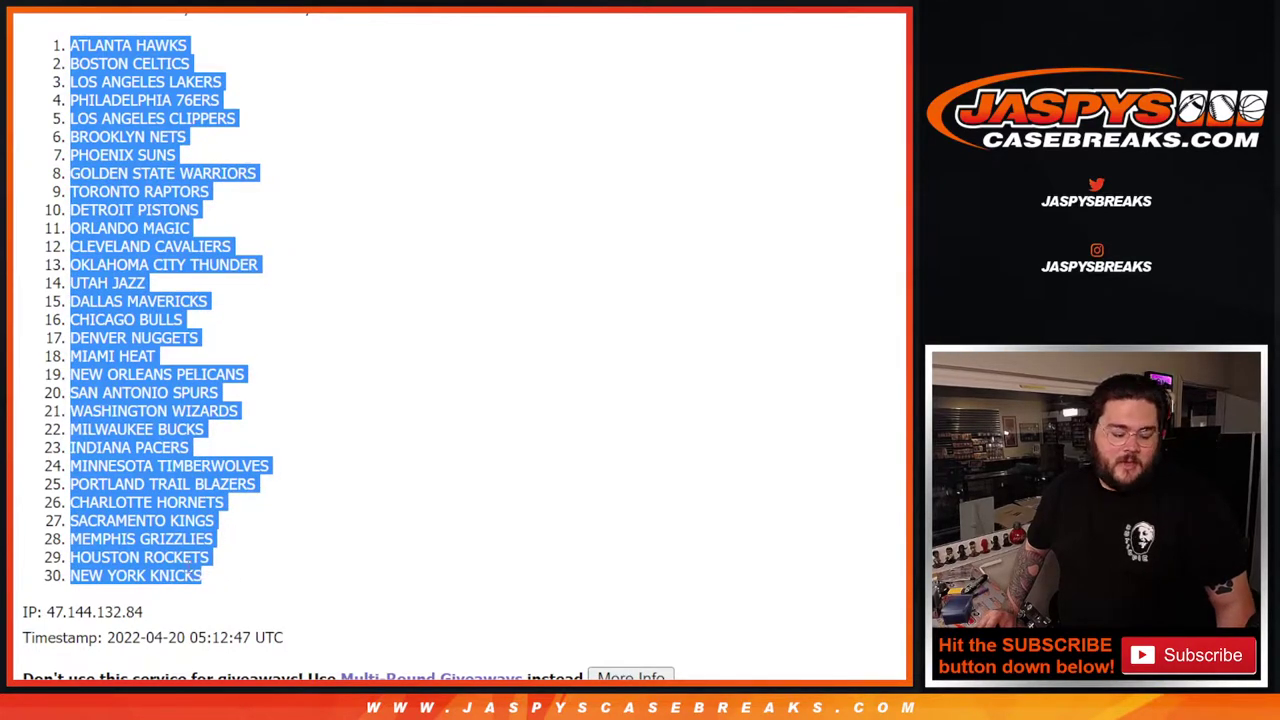
key("alt+Tab")
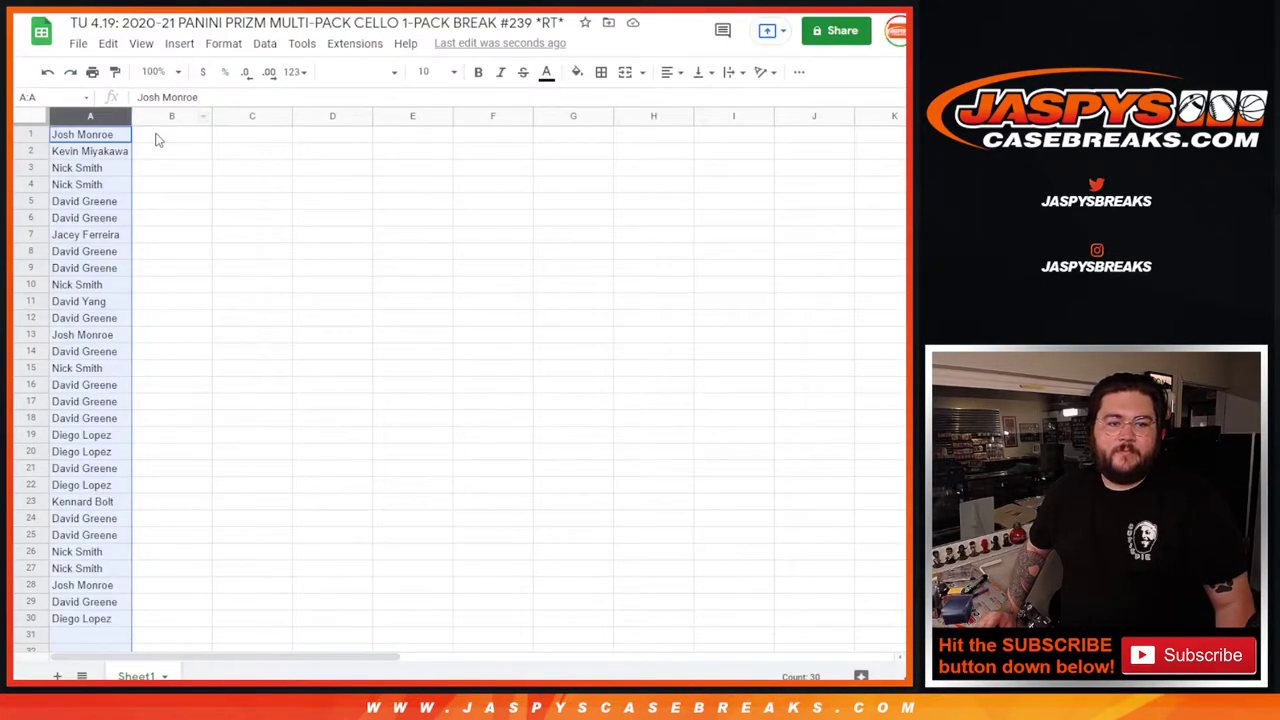
left_click(158, 136)
key("ctrl+v")
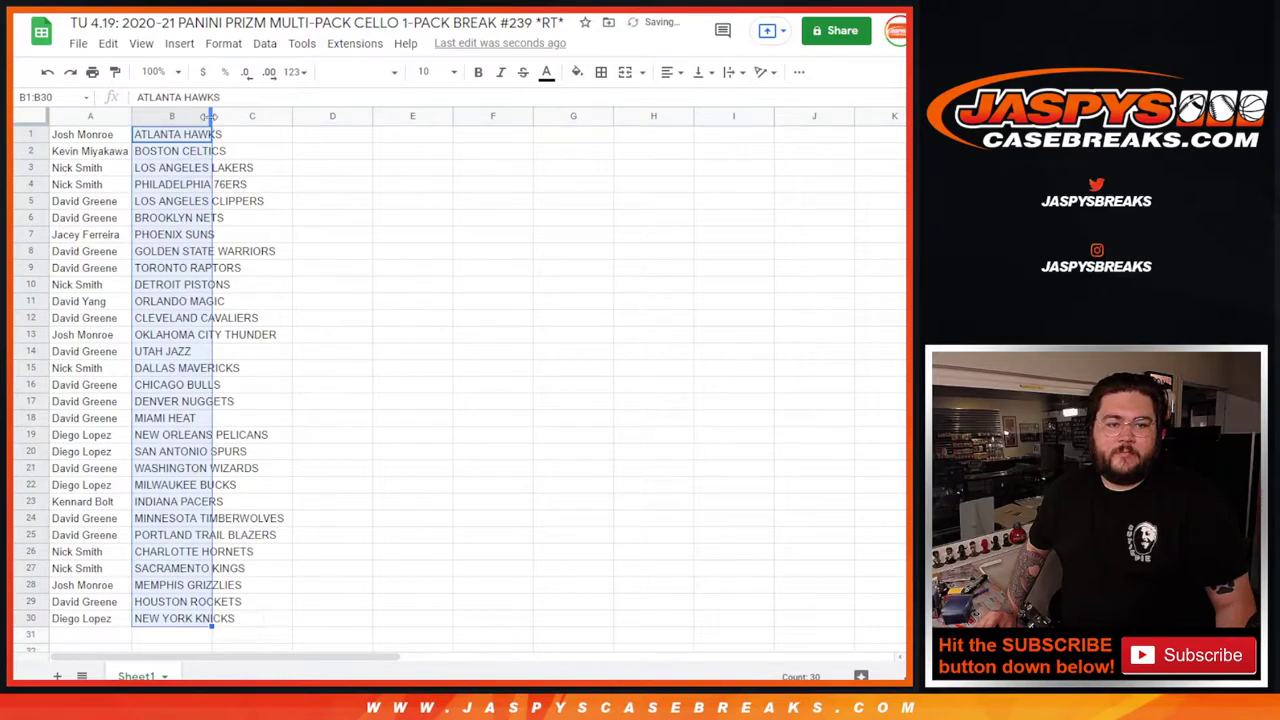
double_click(209, 116)
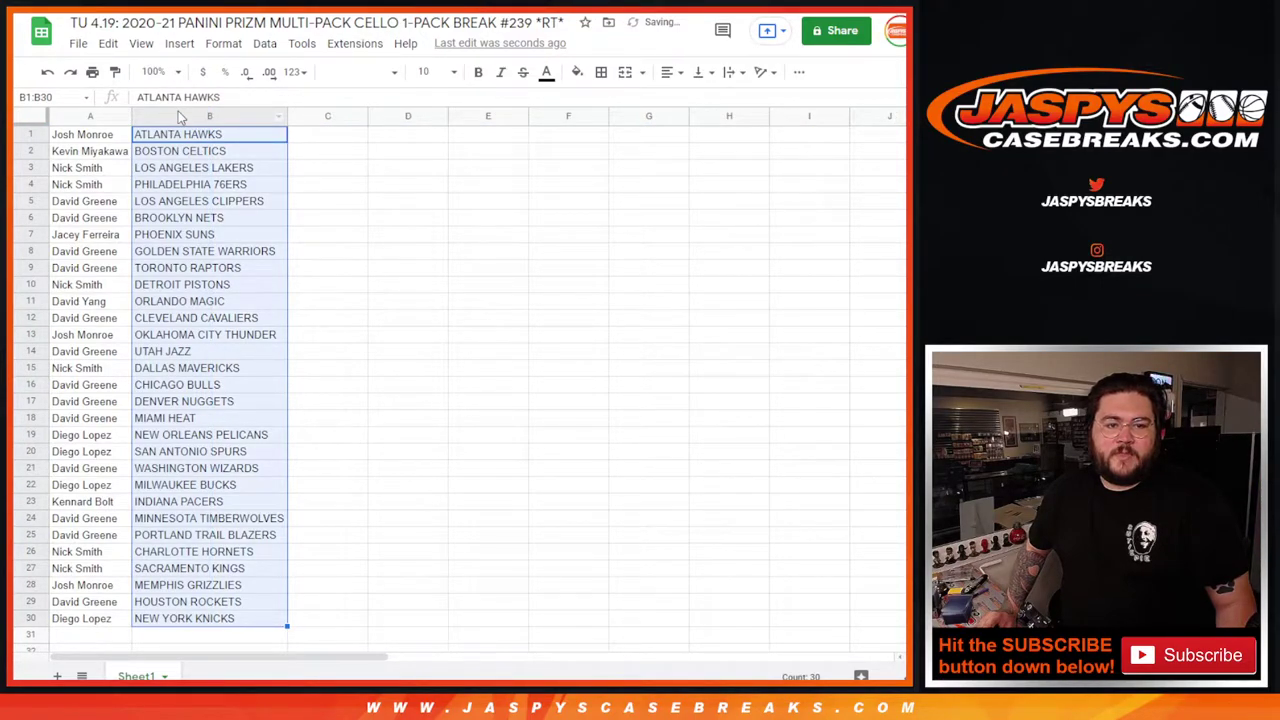
Sort the whole sheet A to Z by the team names in column B.
right_click(180, 118)
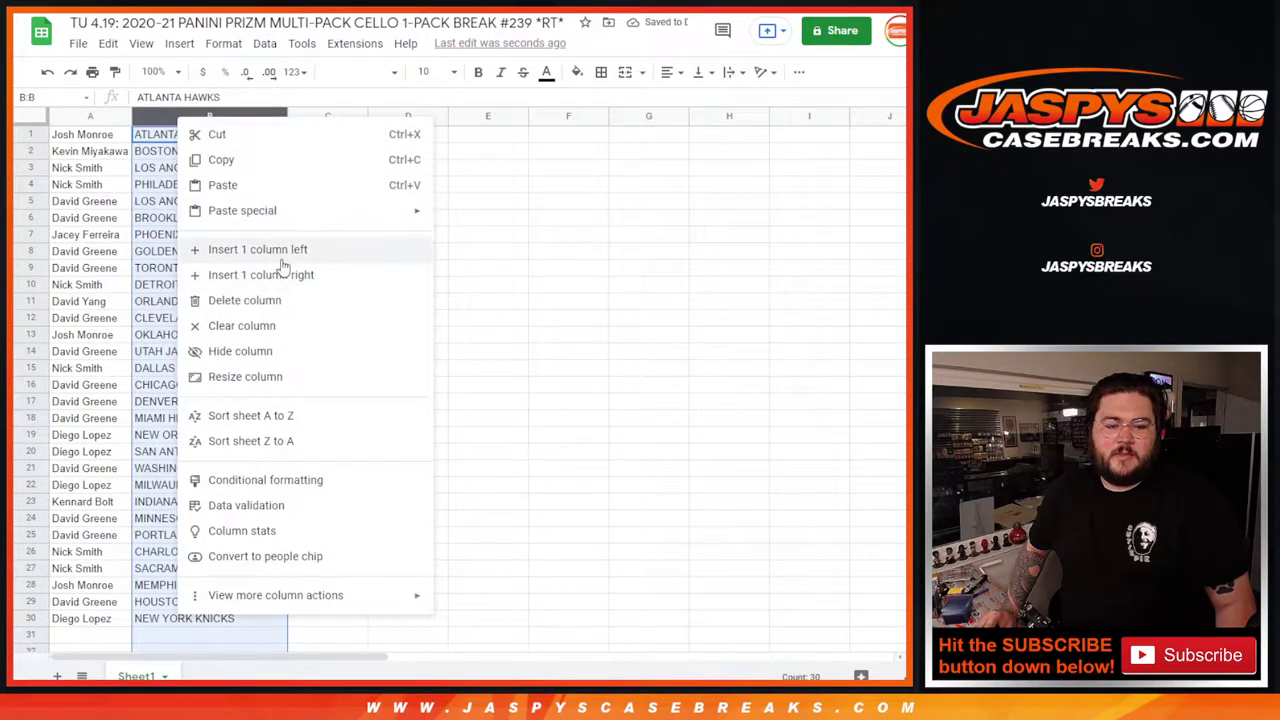
key("alt+Tab")
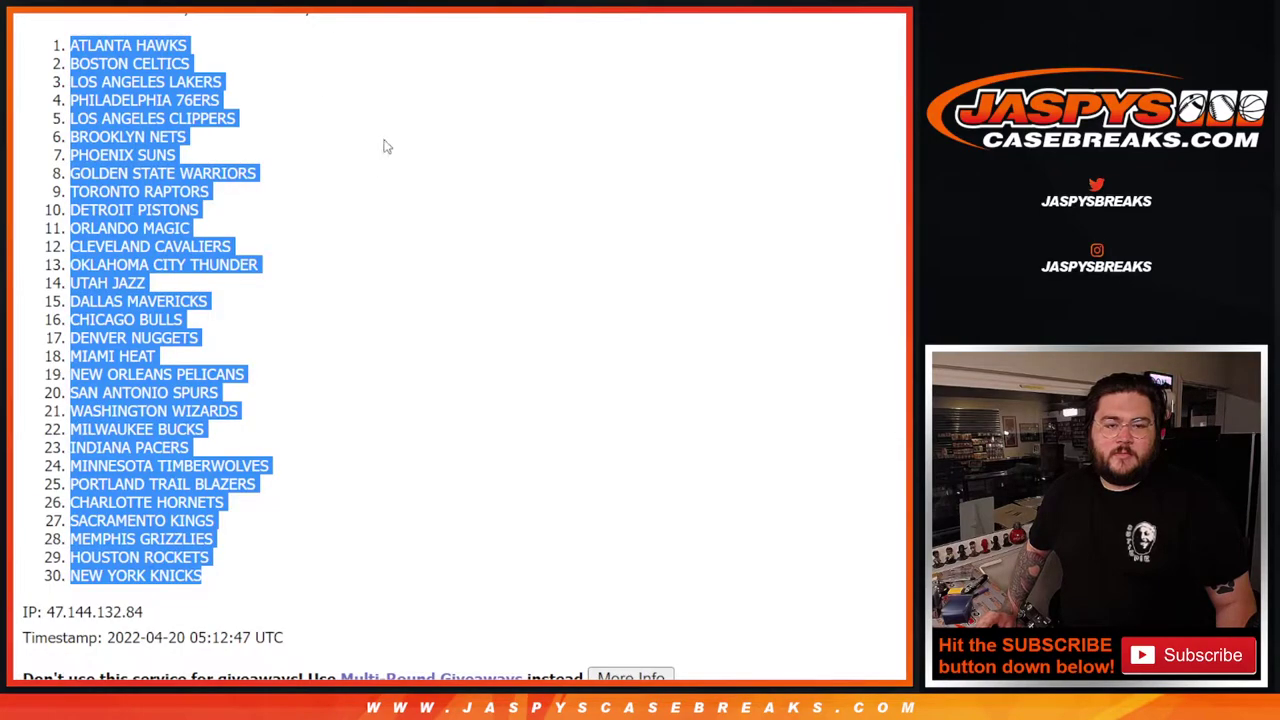
key("alt+Tab")
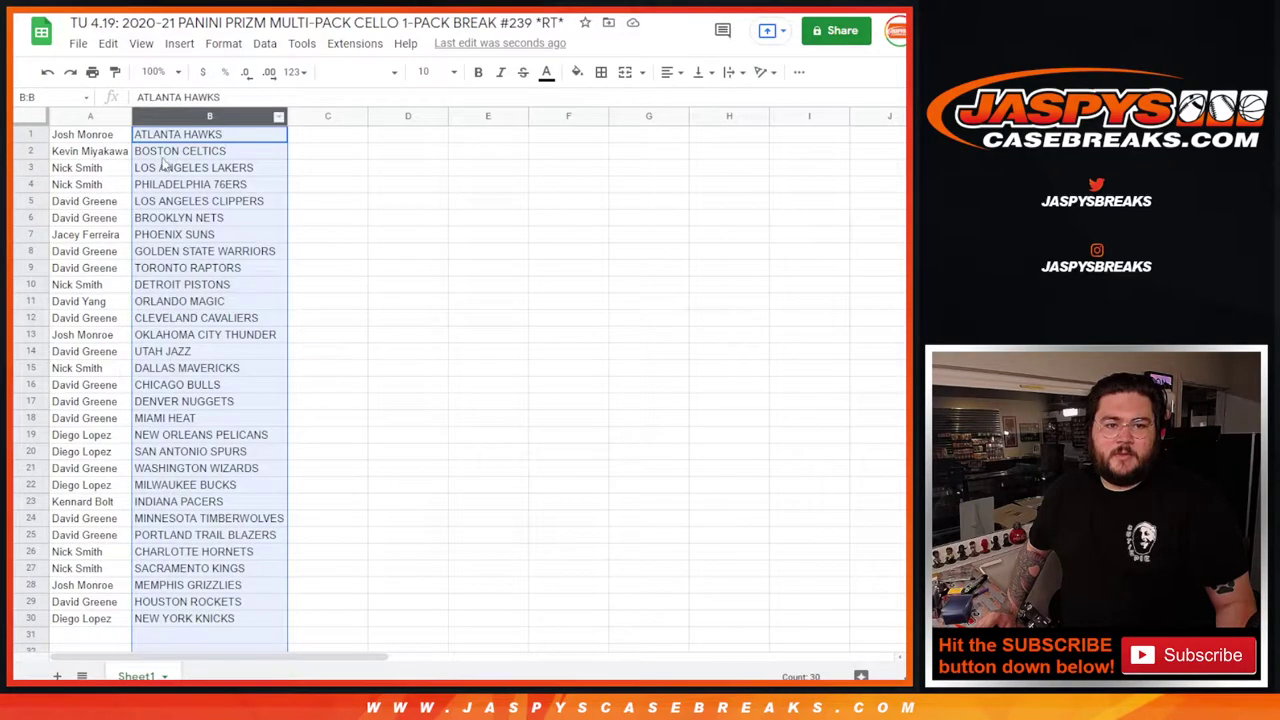
right_click(190, 116)
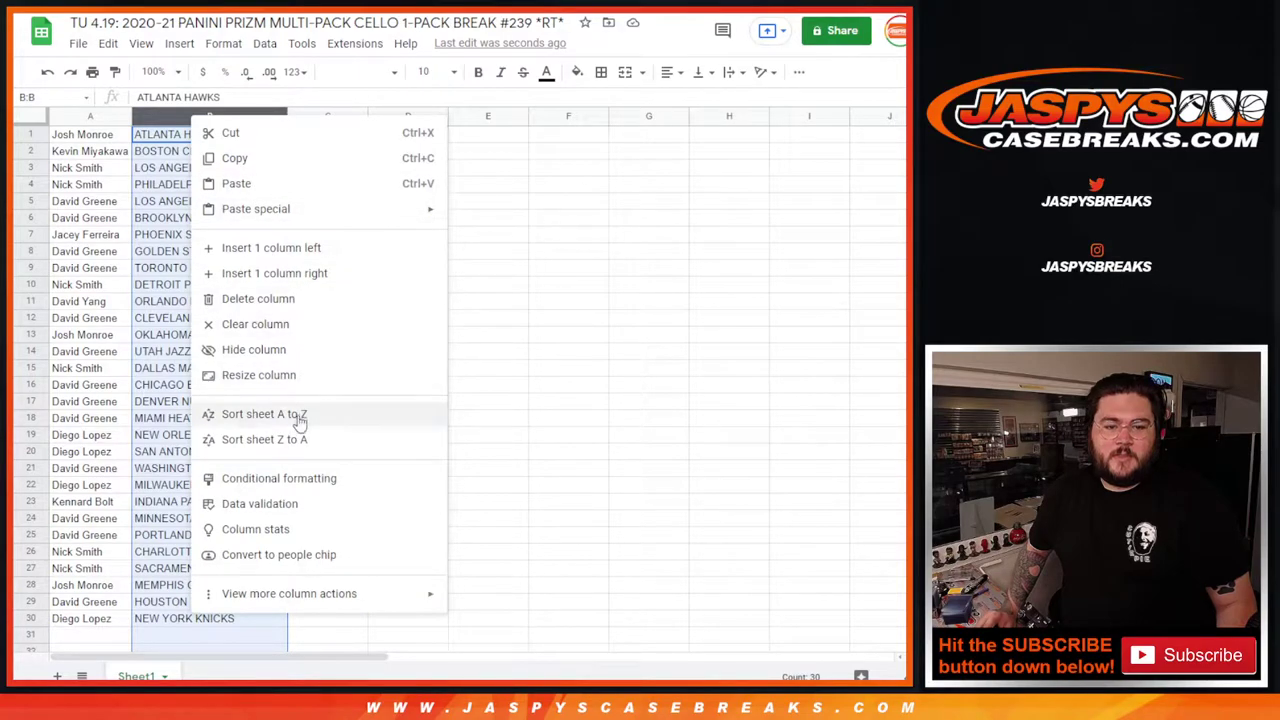
left_click(294, 419)
left_click(292, 302)
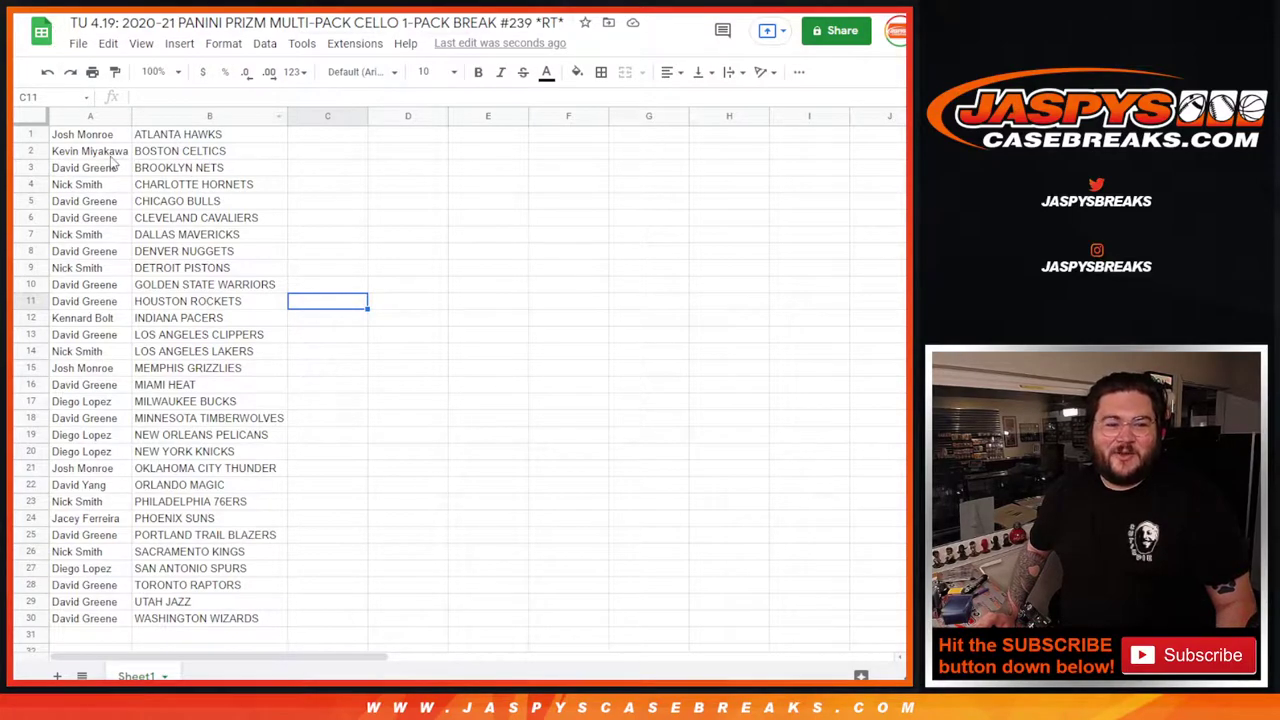
Apply all borders to the customer and team range A1:B30.
left_click_drag(85, 134, 212, 622)
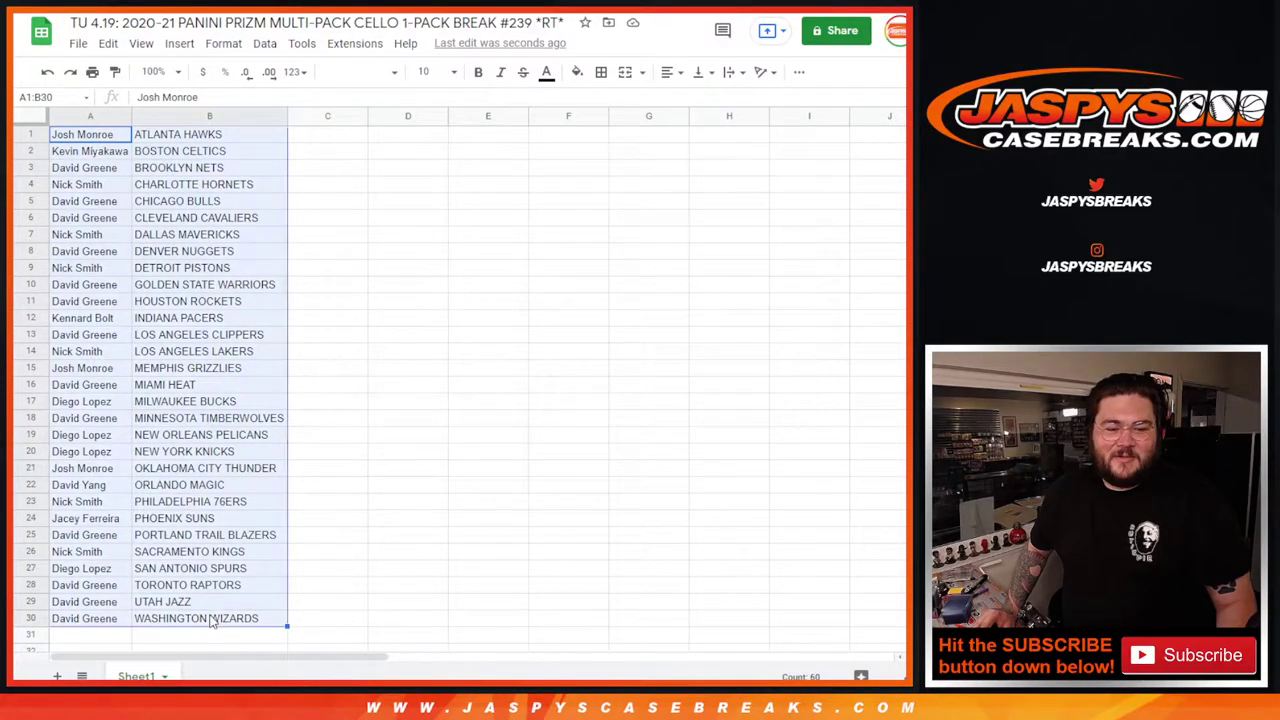
left_click(600, 72)
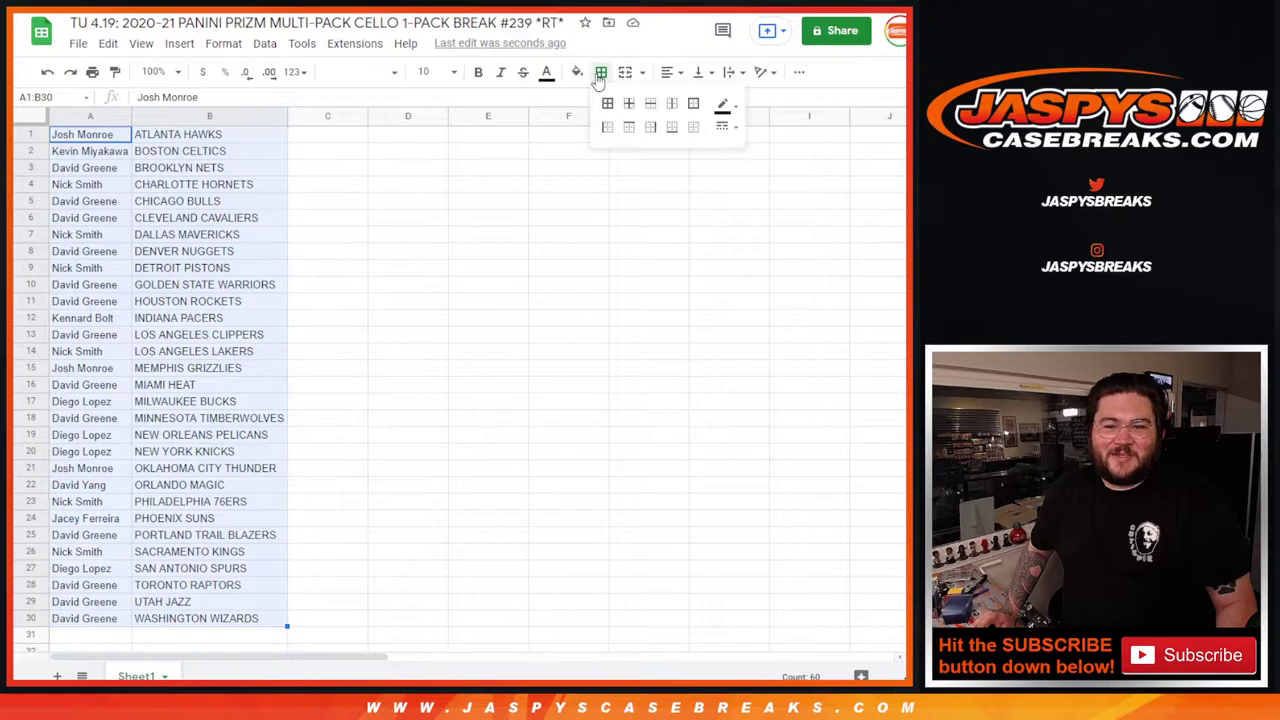
left_click(607, 103)
Review the full list of customer and team pairings at 150% zoom and return the sheet to 100% zoom.
left_click(180, 72)
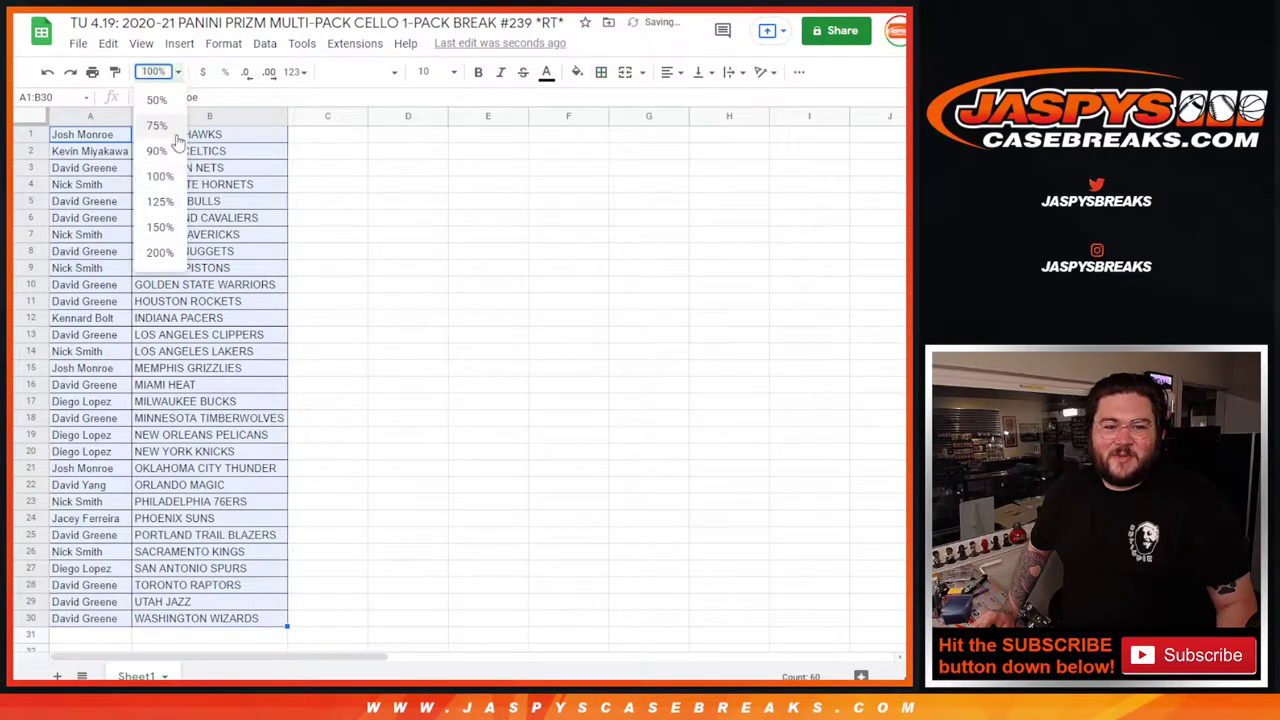
left_click(170, 232)
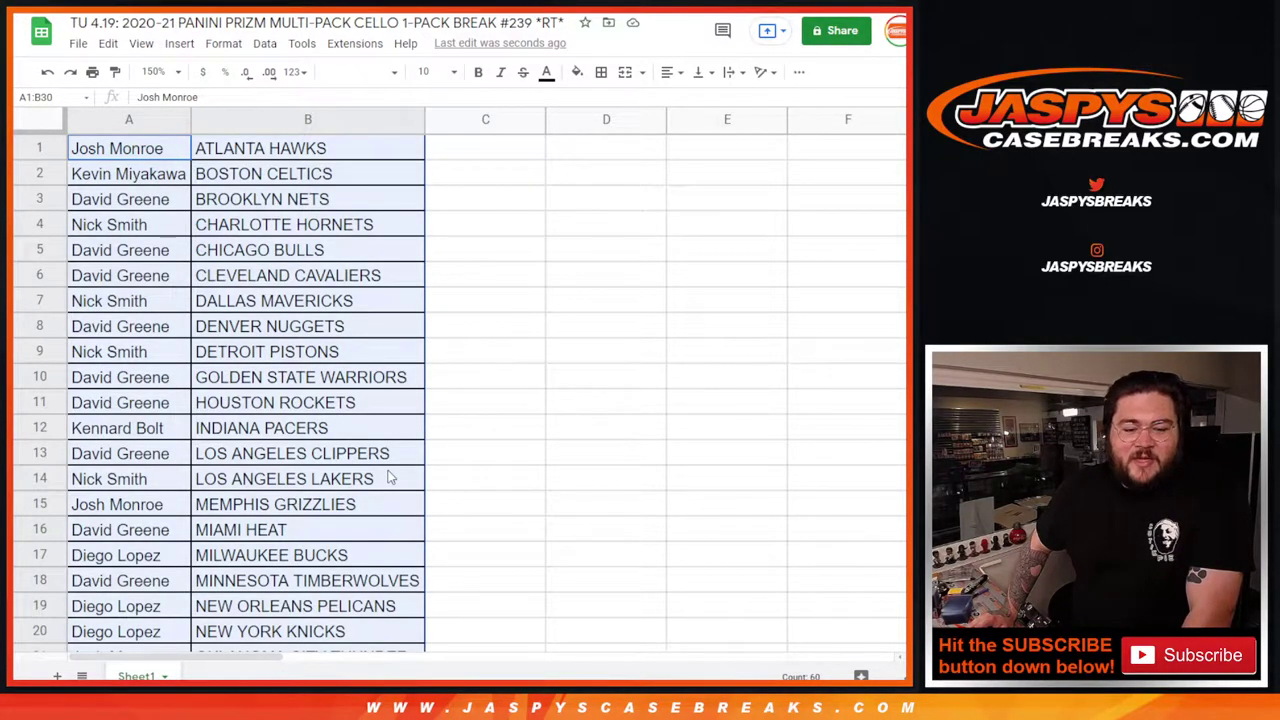
scroll(390, 478, "down", 4)
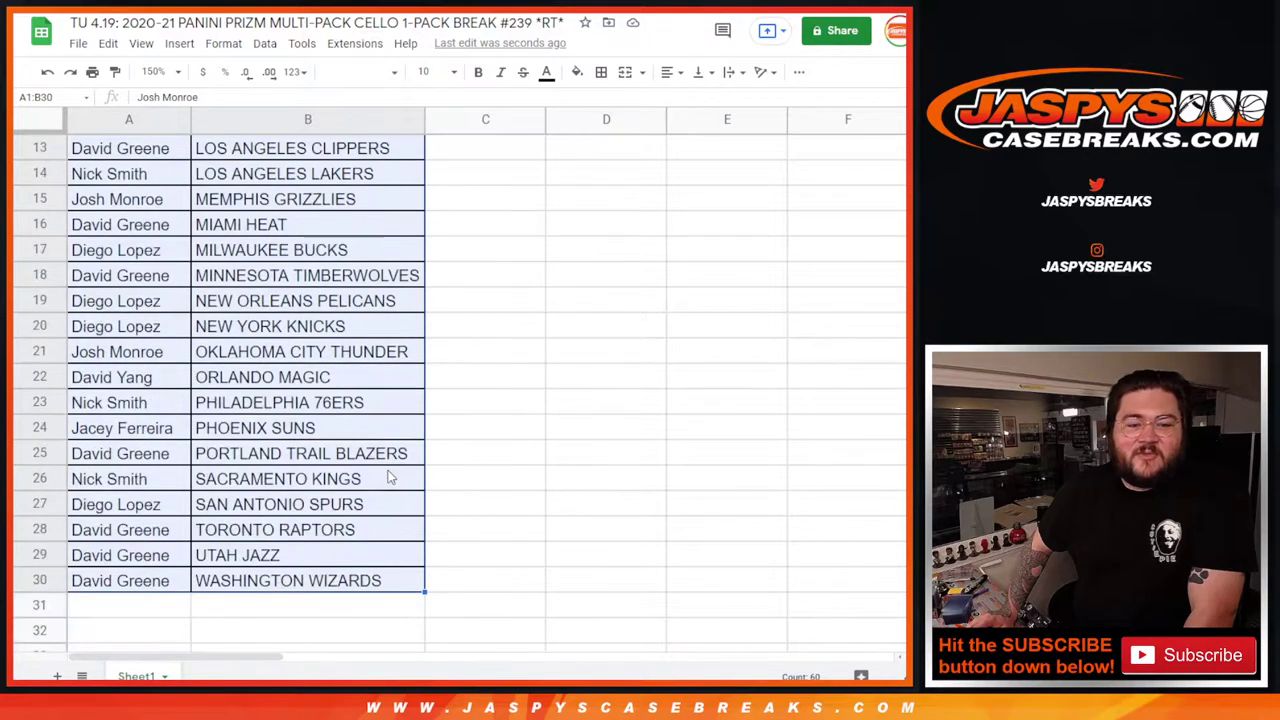
scroll(390, 478, "down", 2)
scroll(390, 478, "down", 2)
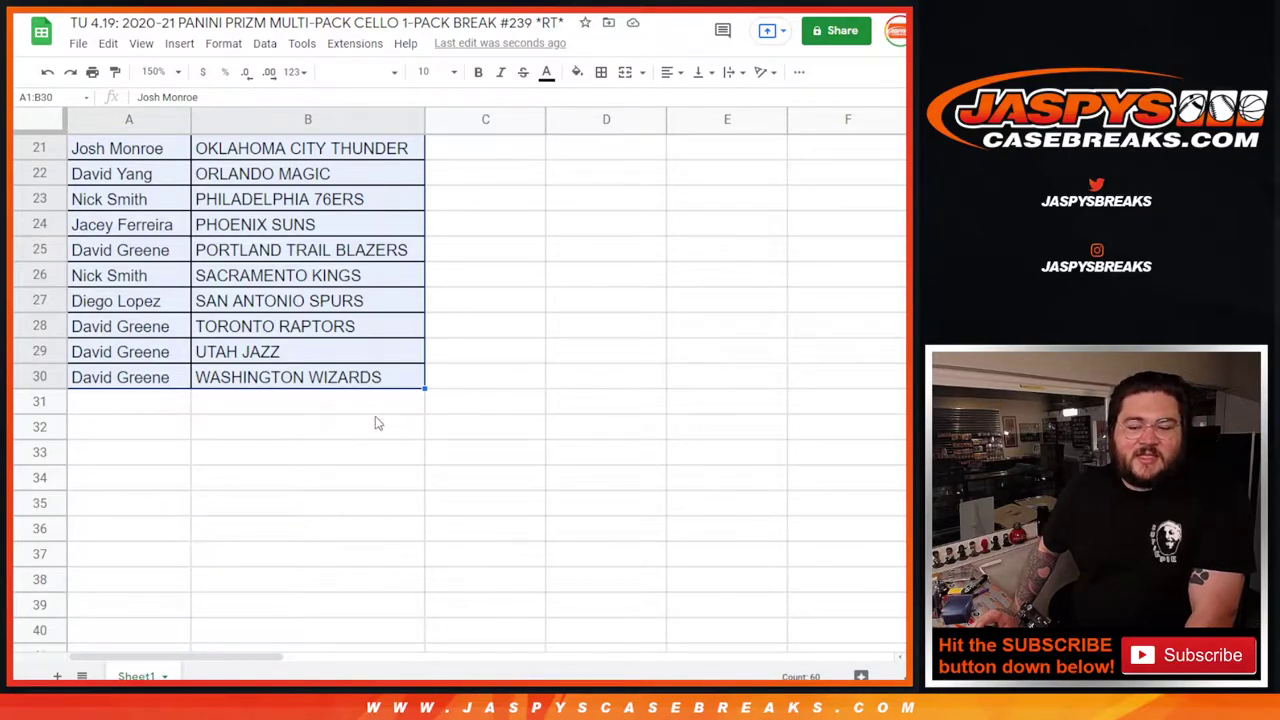
scroll(377, 418, "up", 7)
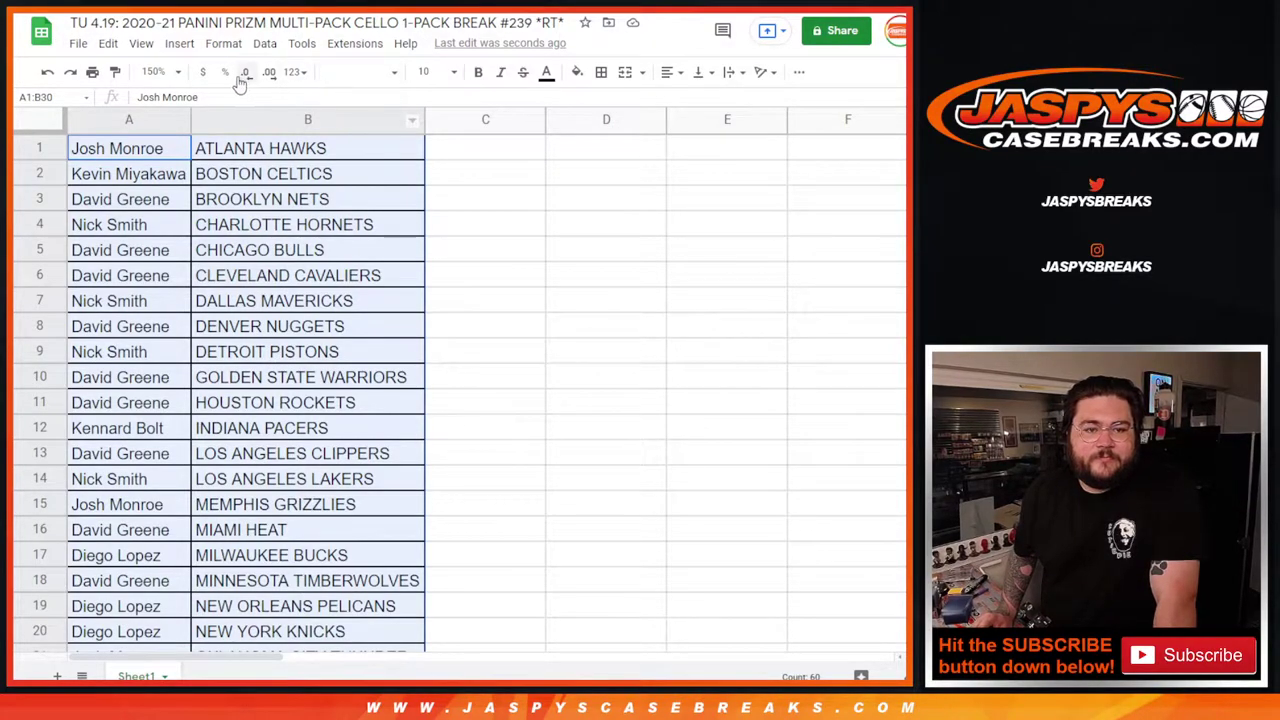
left_click(160, 72)
left_click(160, 181)
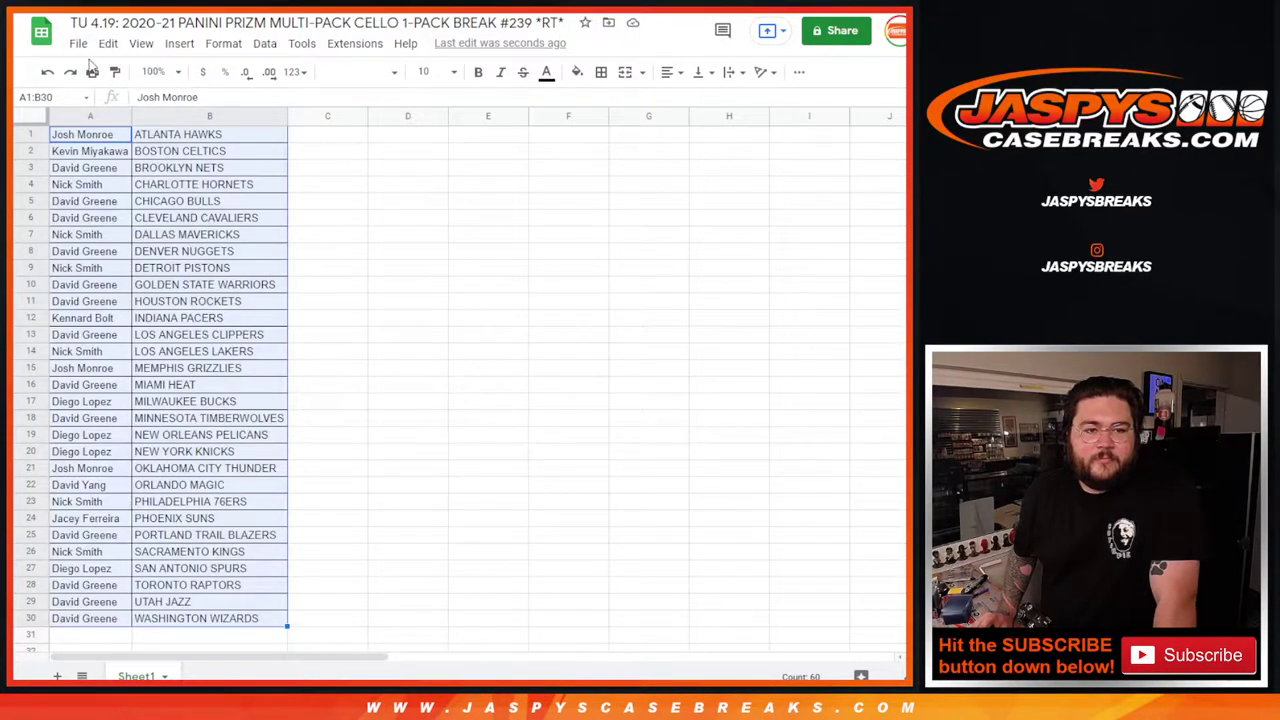
Print the current sheet in portrait orientation with the workbook title in the header, one copy on the Samsung M2020 printer.
left_click(92, 72)
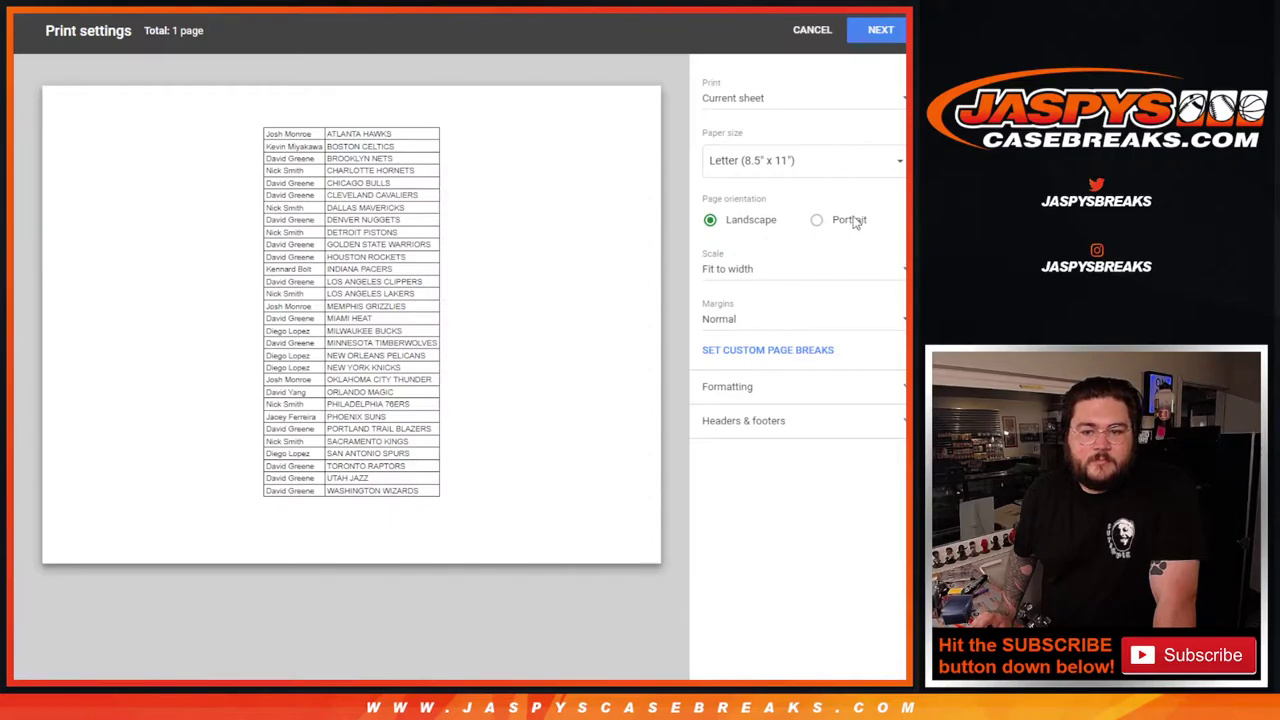
left_click(840, 220)
left_click(805, 422)
left_click(789, 484)
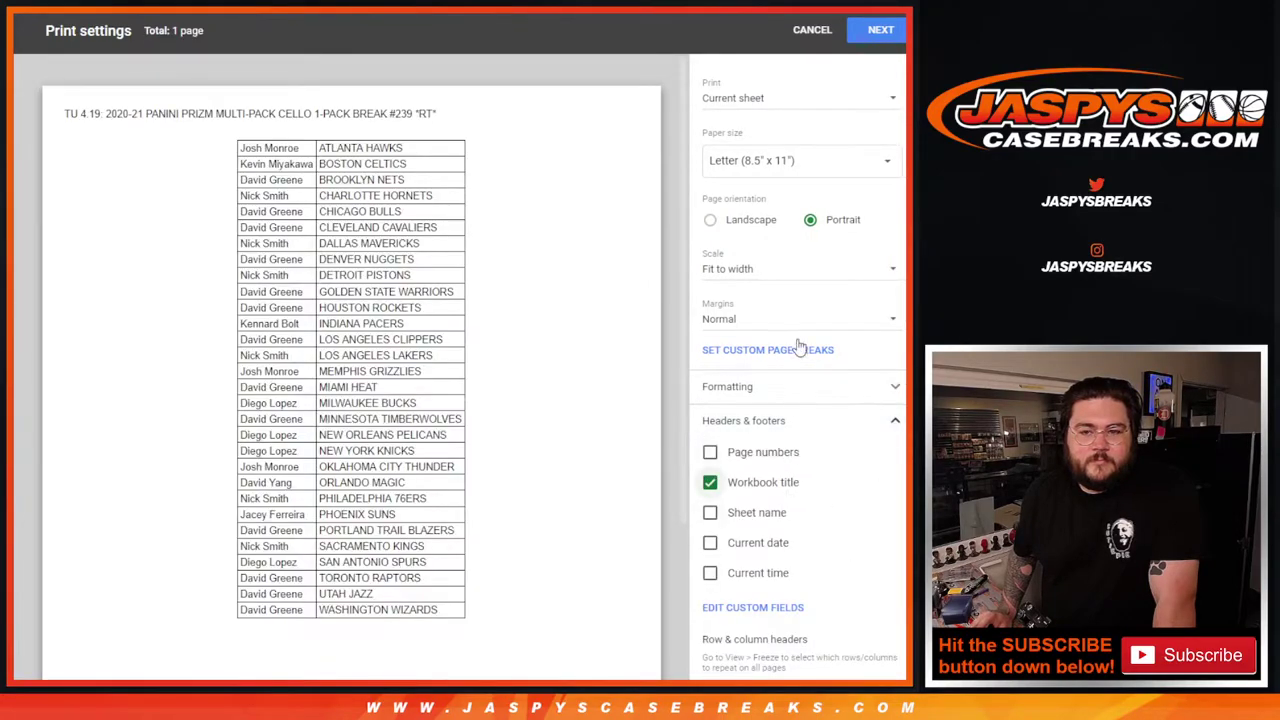
left_click(881, 30)
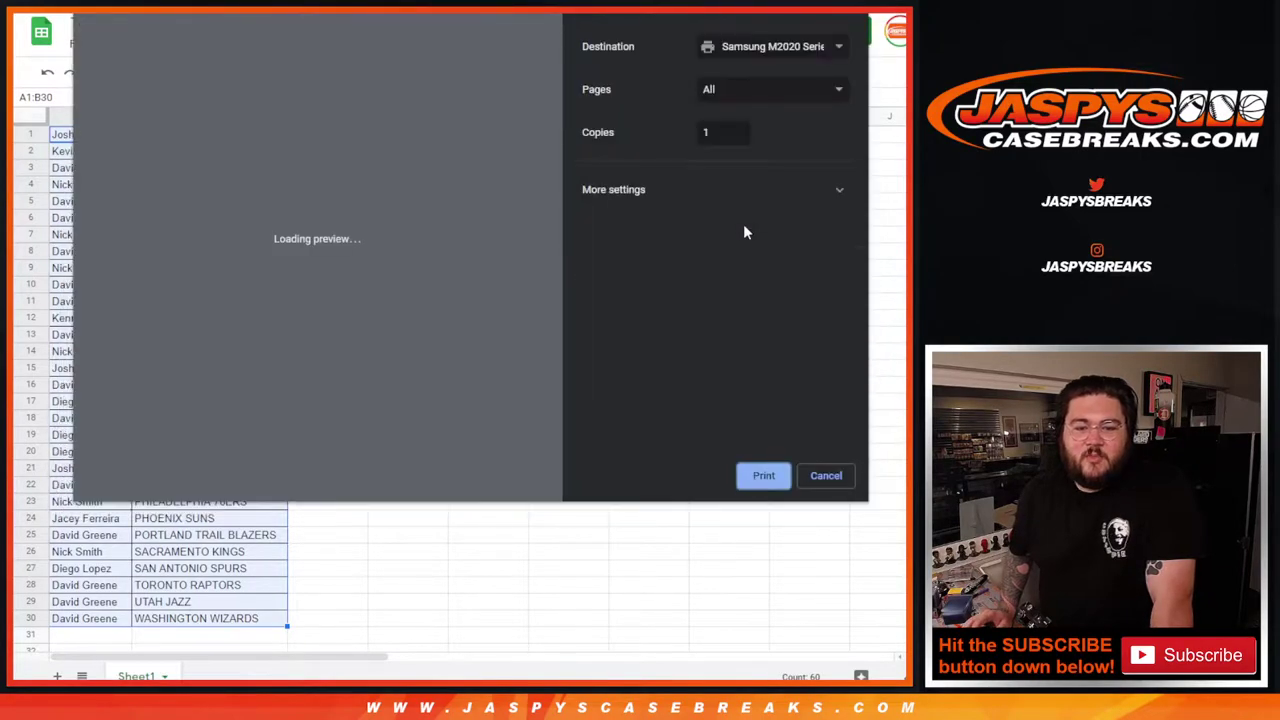
left_click(759, 475)
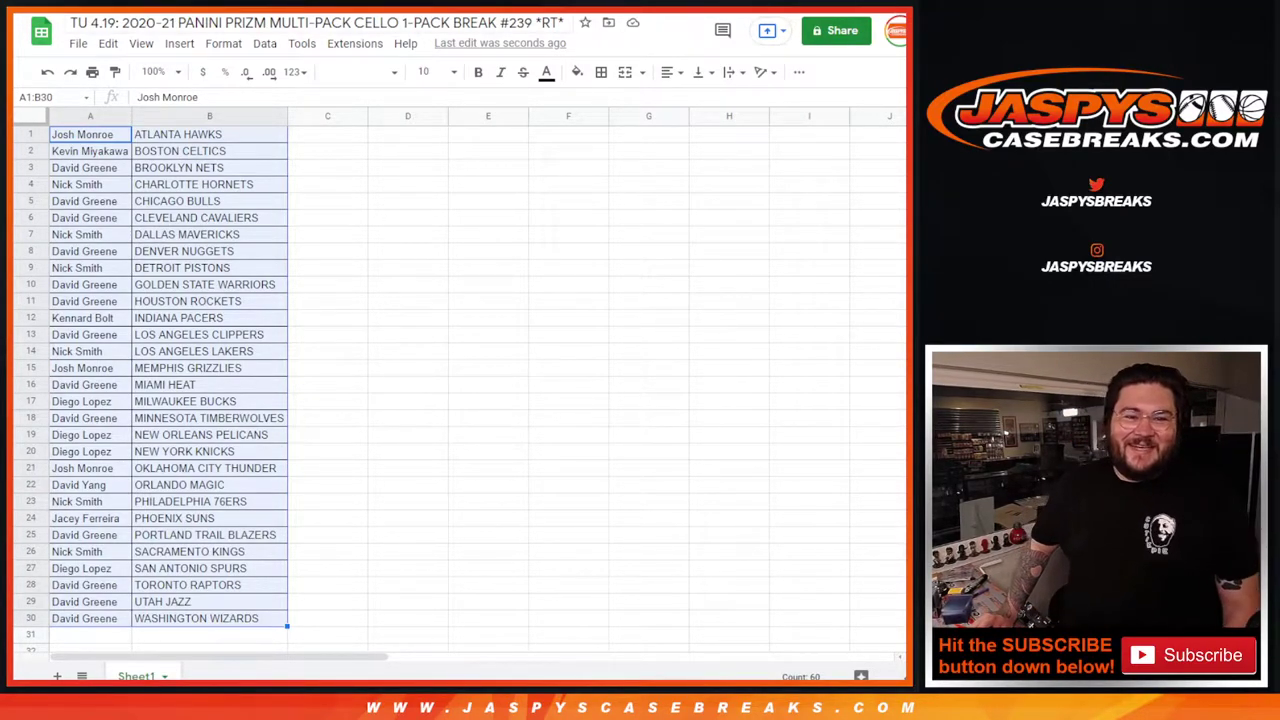
Switch to the break's product page and select the part of its title from "2020-21" through "*RT*".
left_click(316, 22)
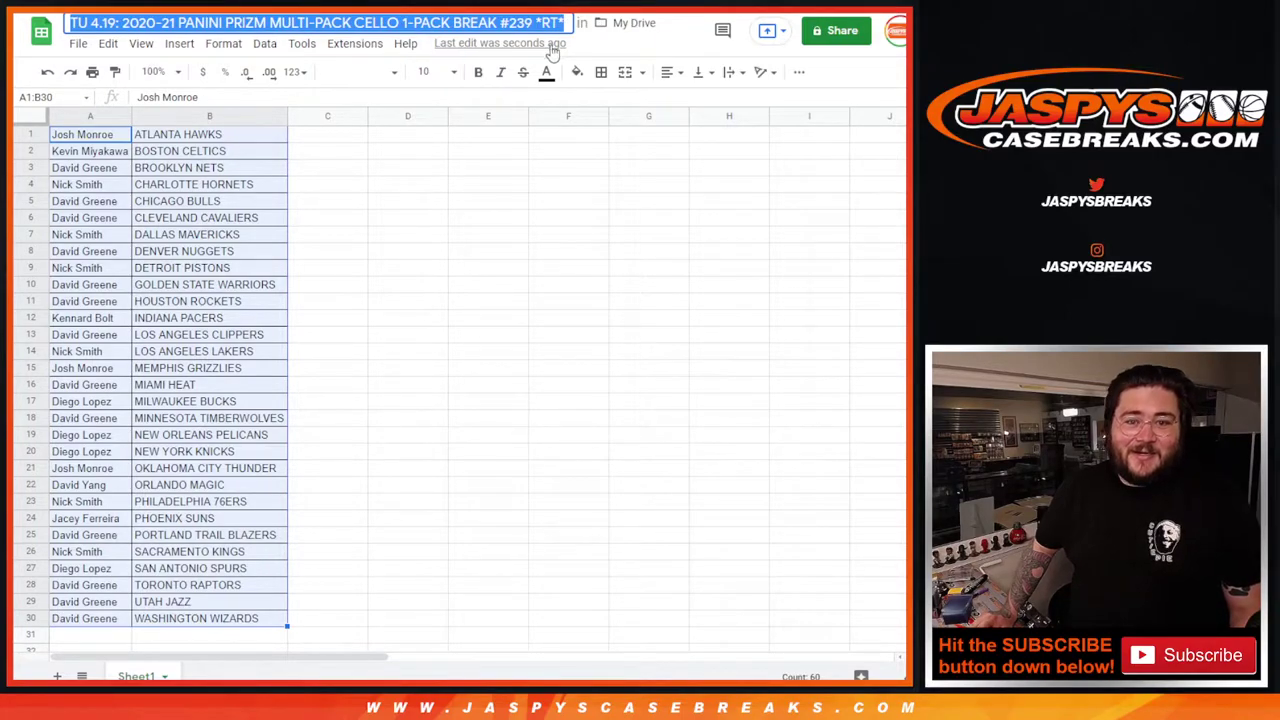
key("ctrl+Tab")
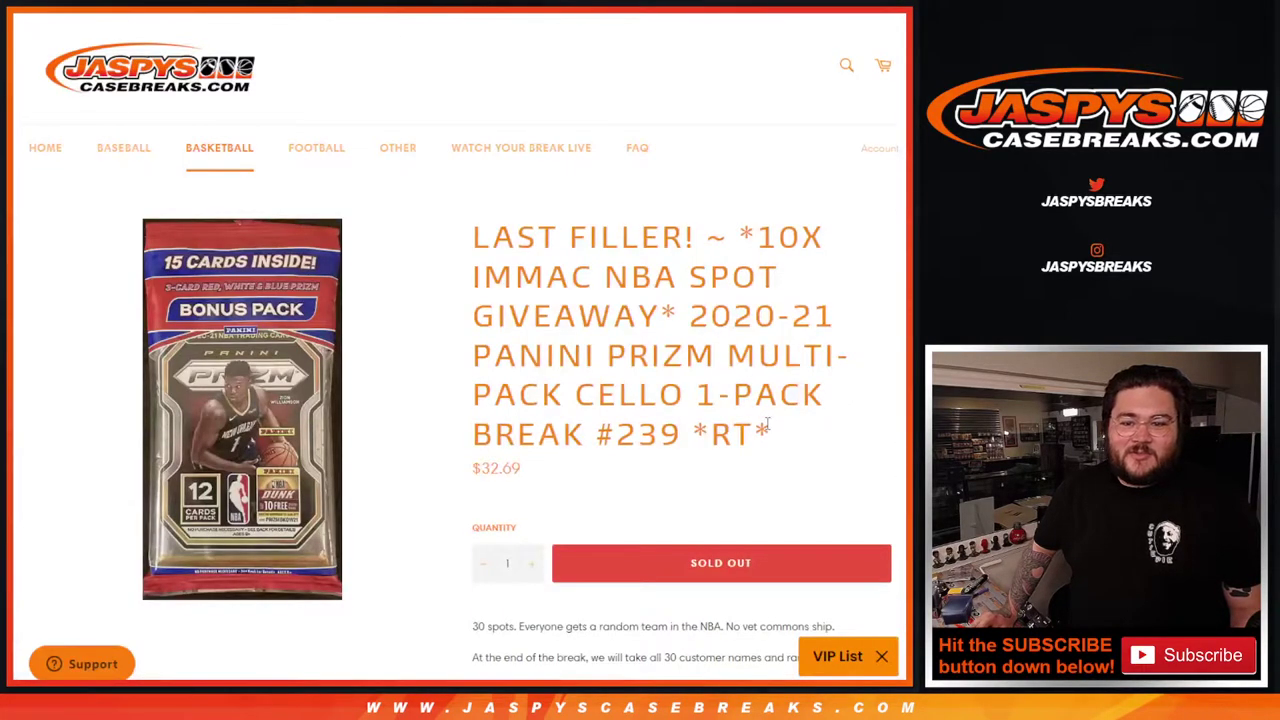
left_click_drag(770, 430, 690, 316)
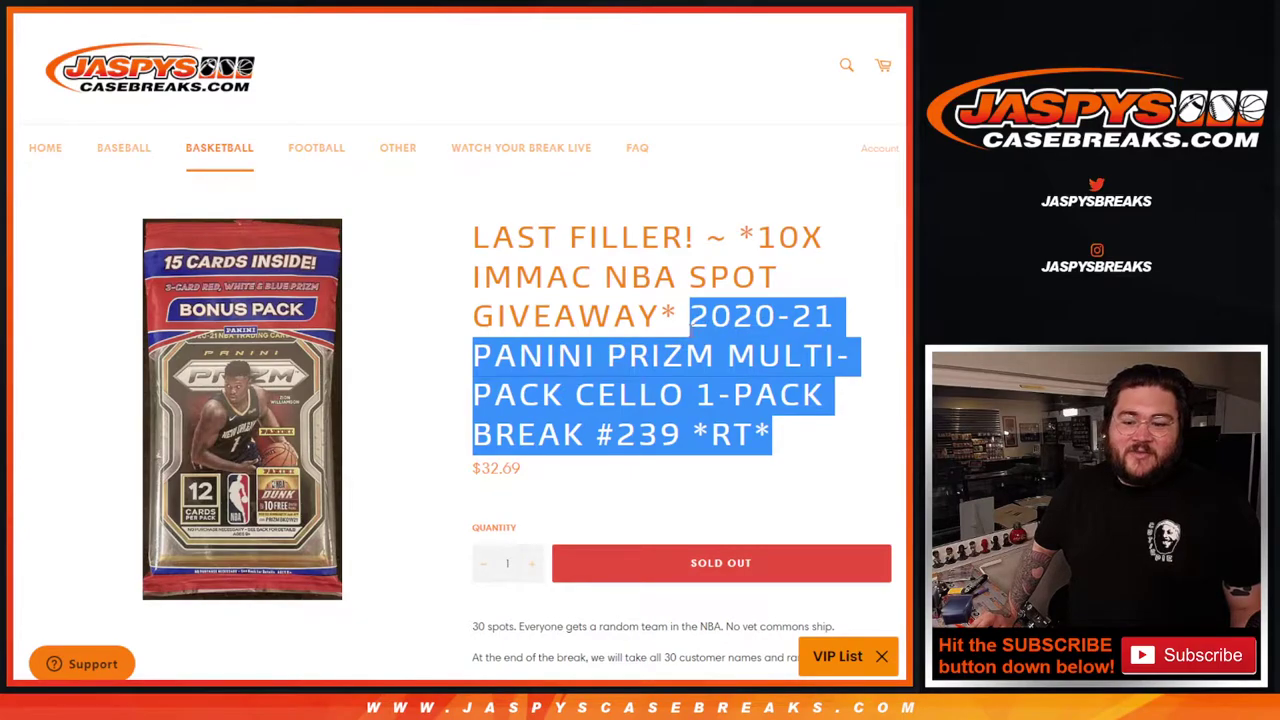
key("alt+Tab")
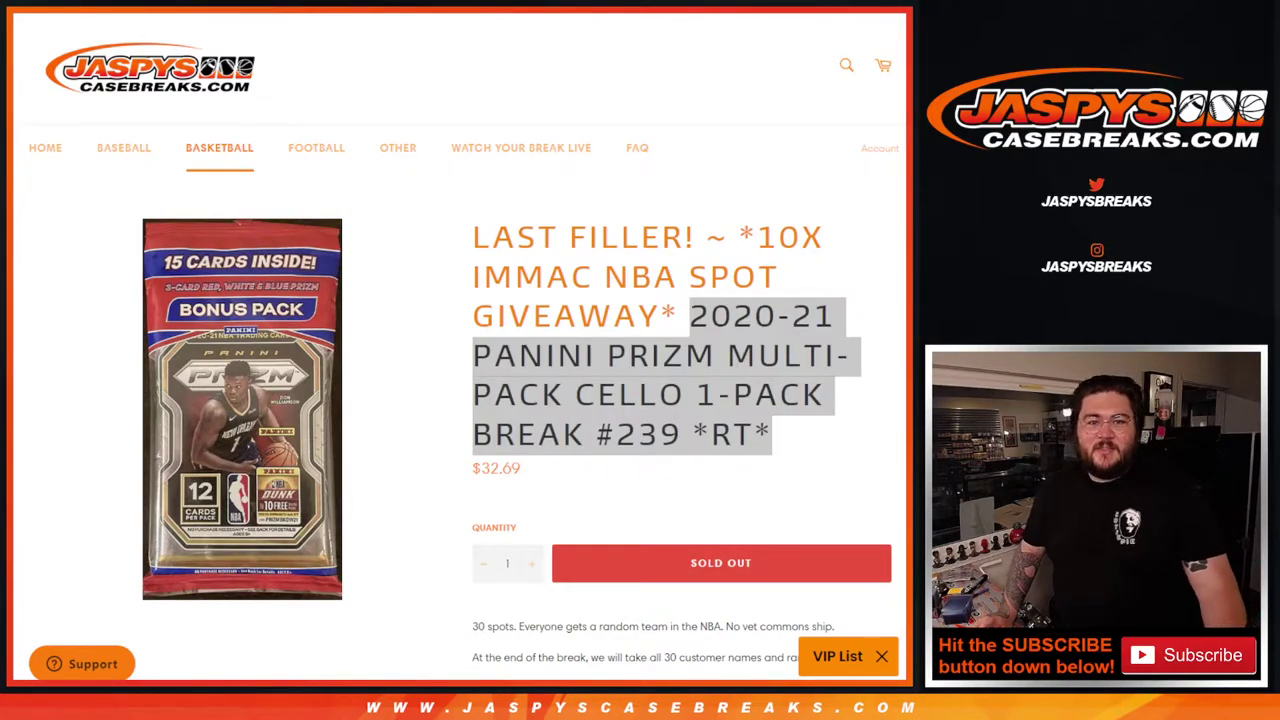
key("alt+Tab")
key("alt+Tab")
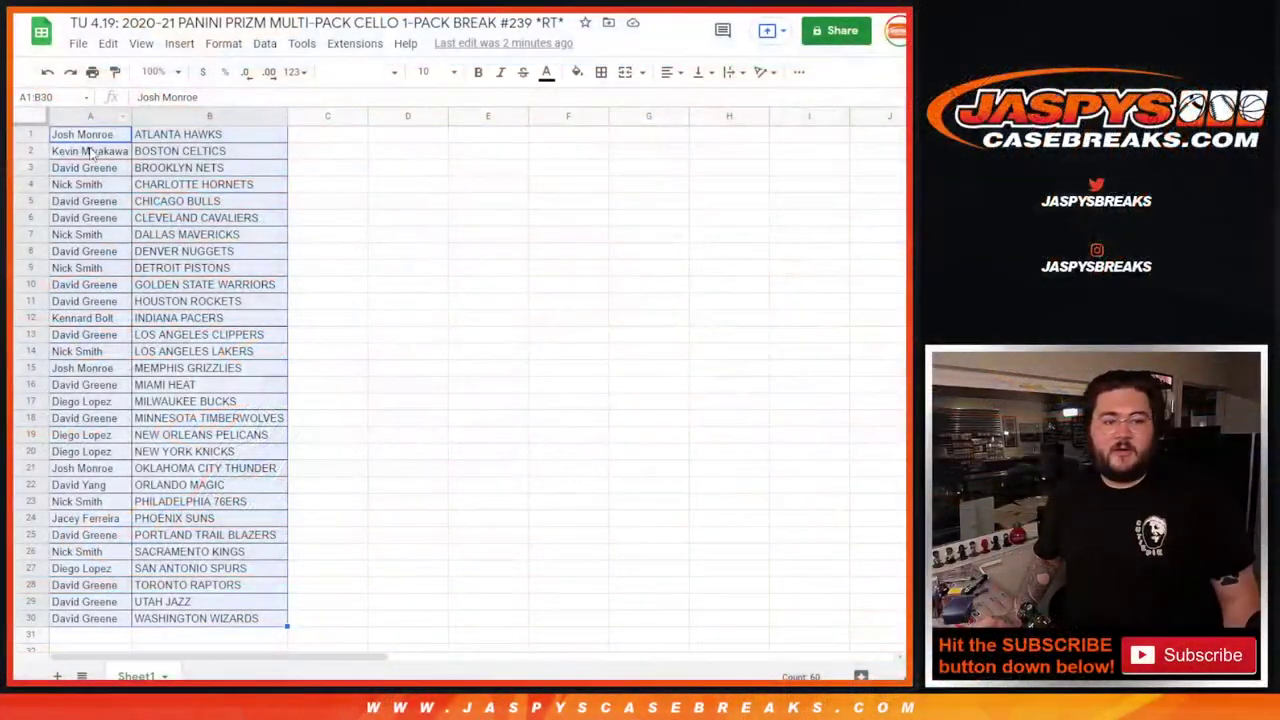
Copy the 30 customer names in A1:A30 of the break spreadsheet into the RANDOM.ORG List Randomizer's item field.
key("Down")
left_click_drag(117, 135, 115, 625)
key("ctrl+c")
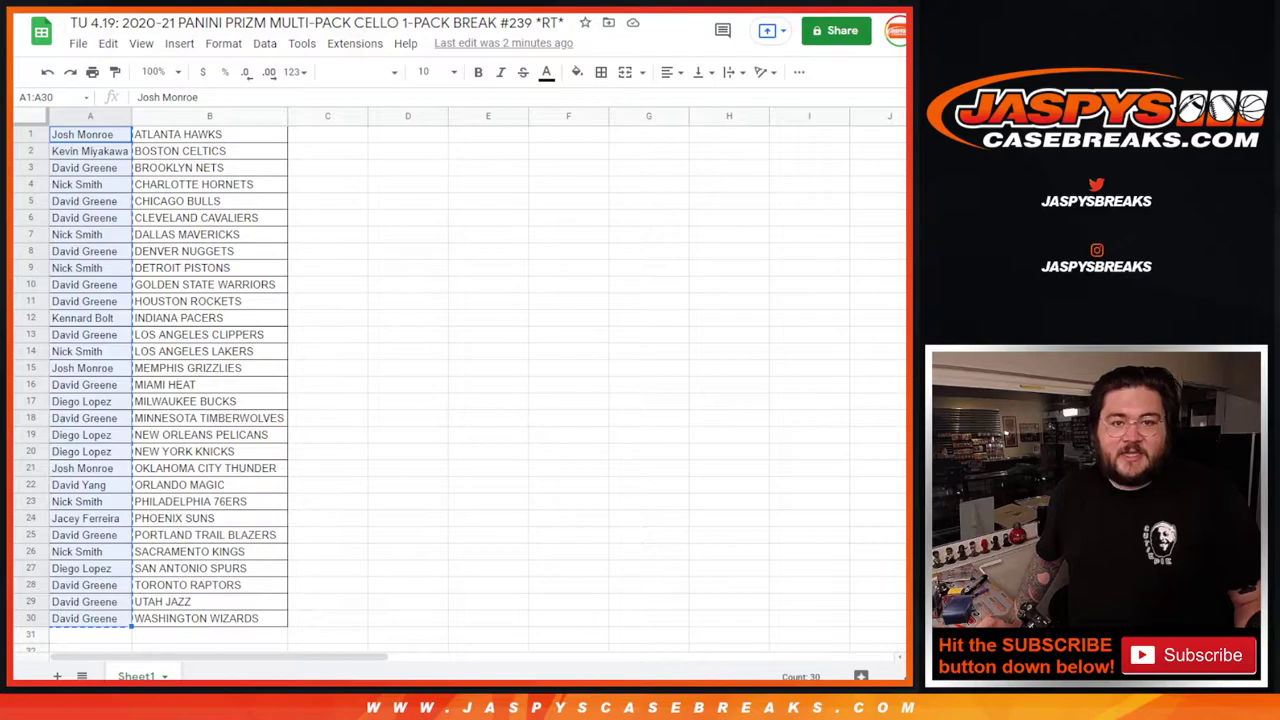
key("ctrl+Tab")
key("ctrl+Tab")
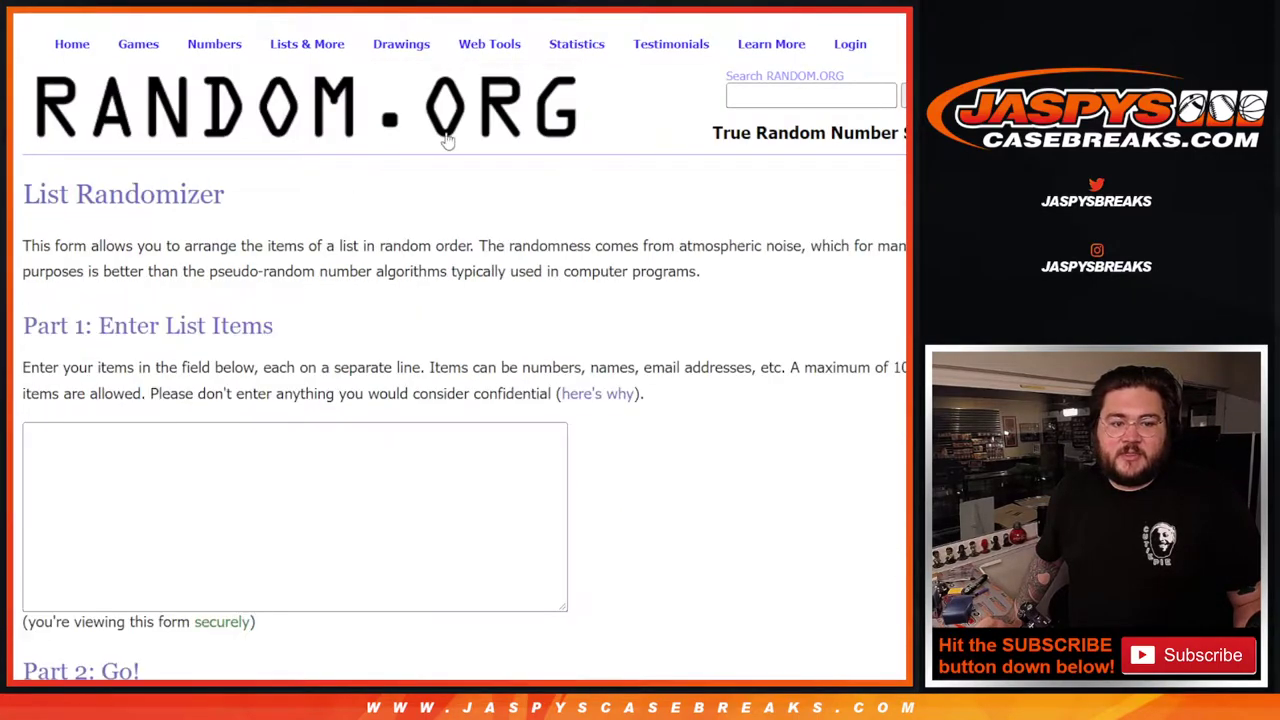
left_click(231, 443)
key("ctrl+v")
scroll(227, 459, "up", 3)
scroll(240, 470, "down", 5)
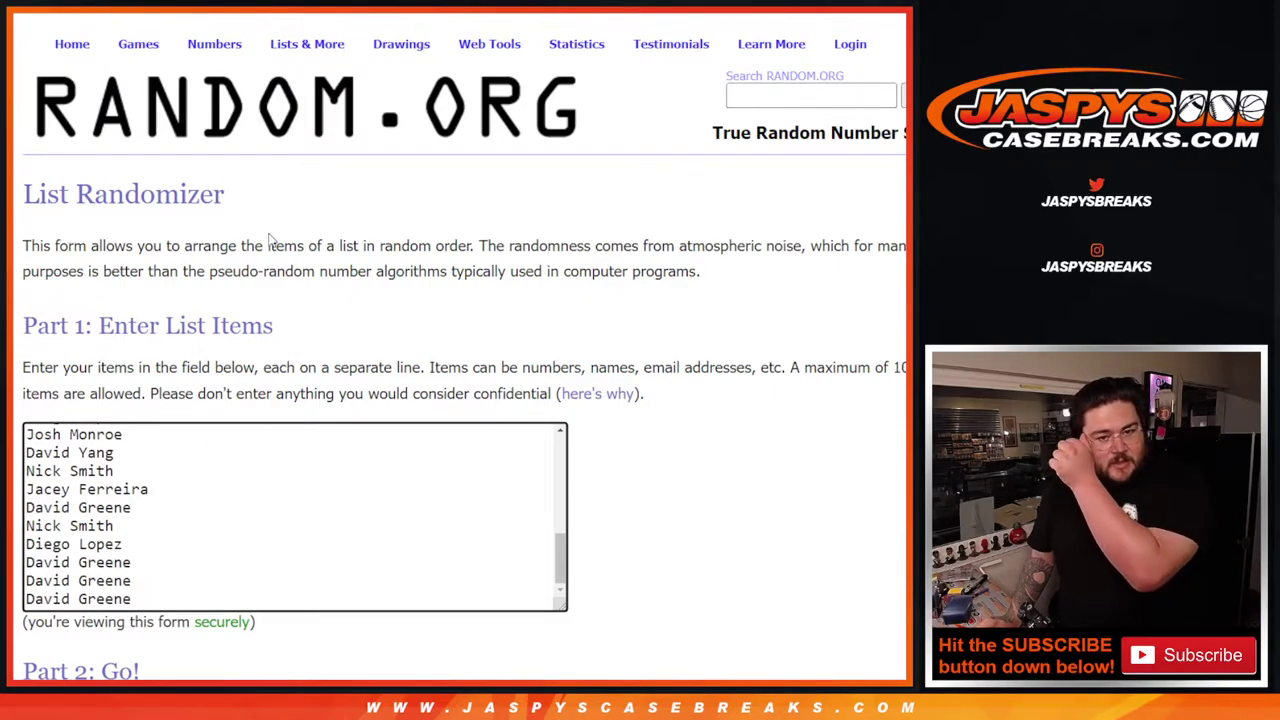
Roll two virtual dice in the RANDOM.ORG Dice Roller for the giveaway randomization.
key("ctrl+shift+Tab")
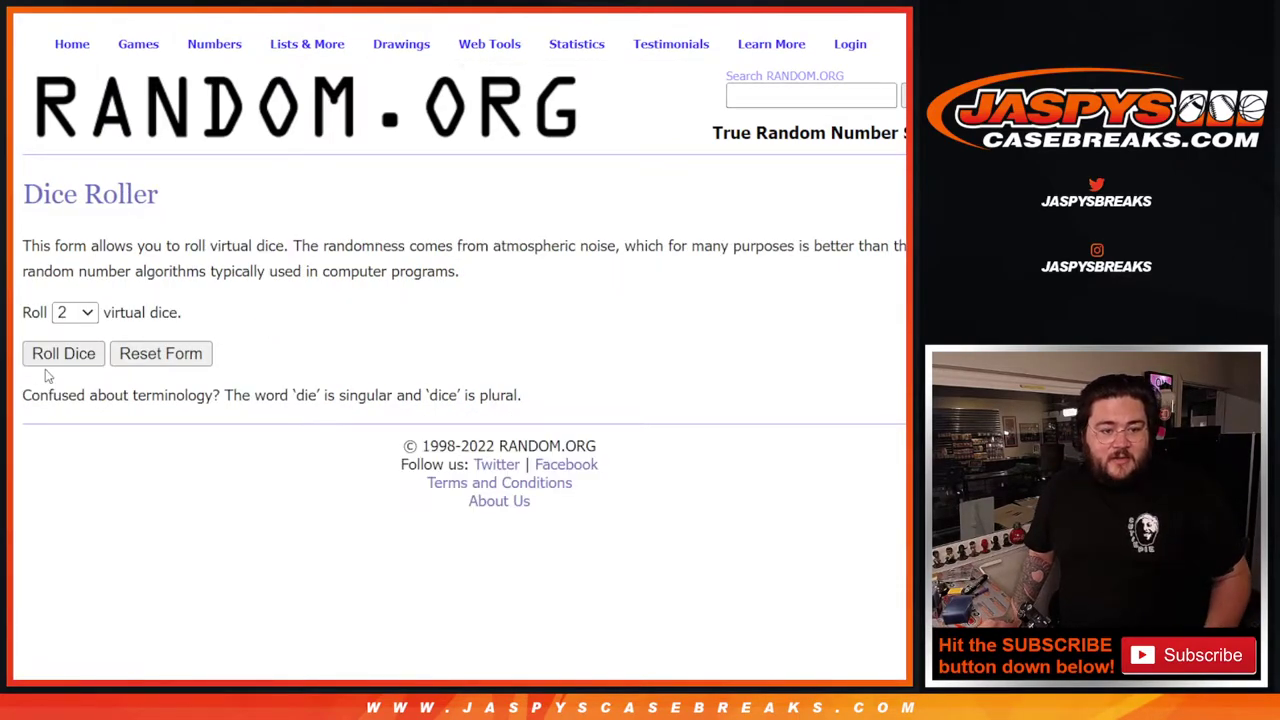
left_click(172, 362)
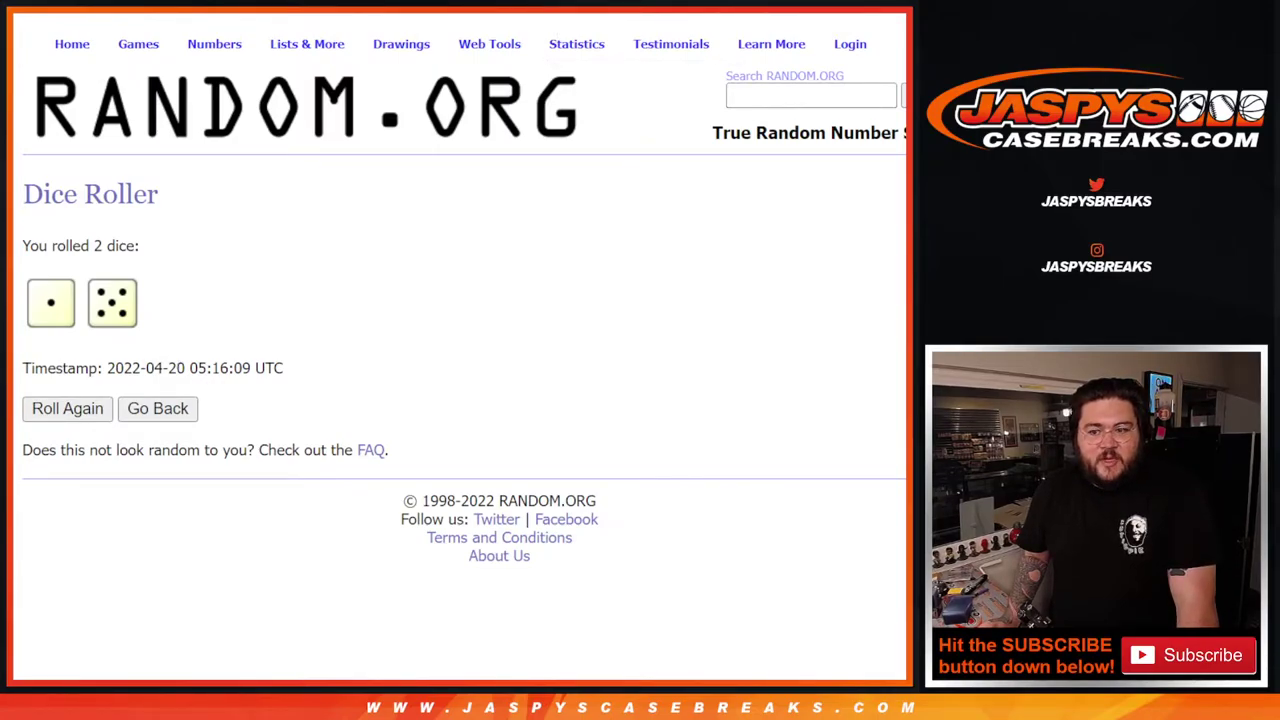
Return to the List Randomizer and randomize the 30 customer names six times, matching the total of the dice roll.
key("ctrl+Tab")
scroll(46, 493, "down", 3)
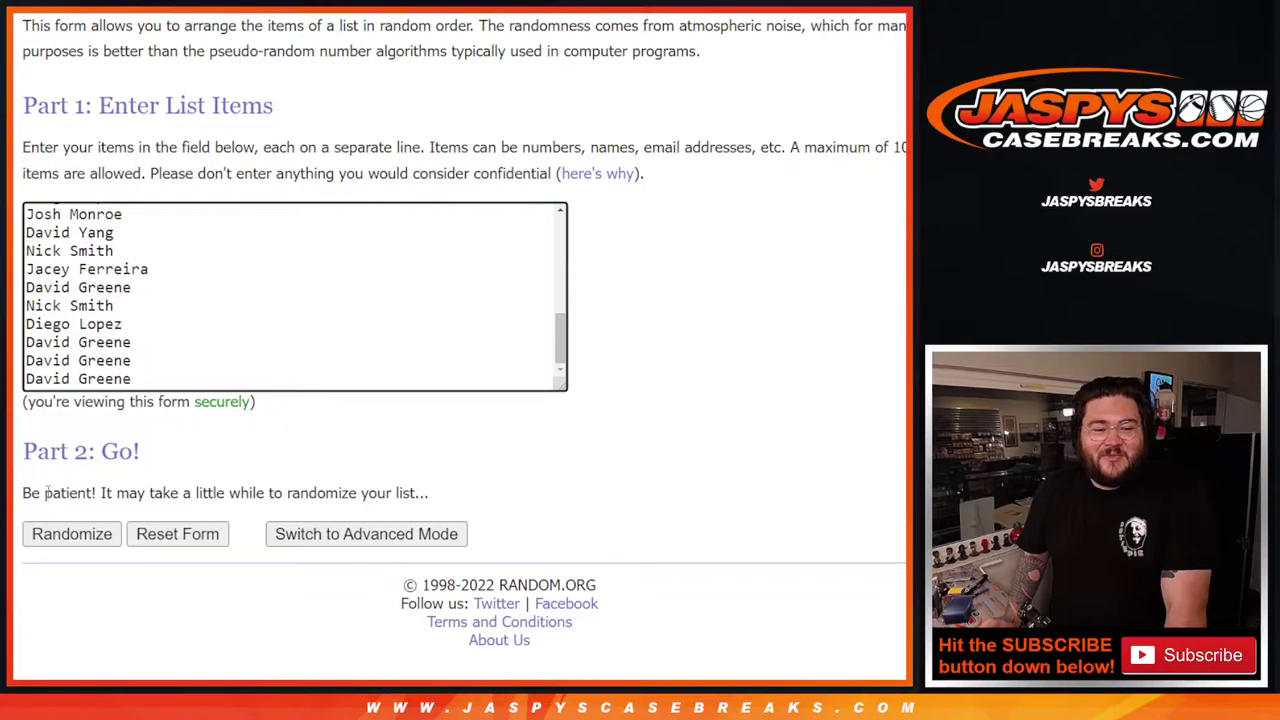
key("ctrl+Tab")
key("ctrl+Tab")
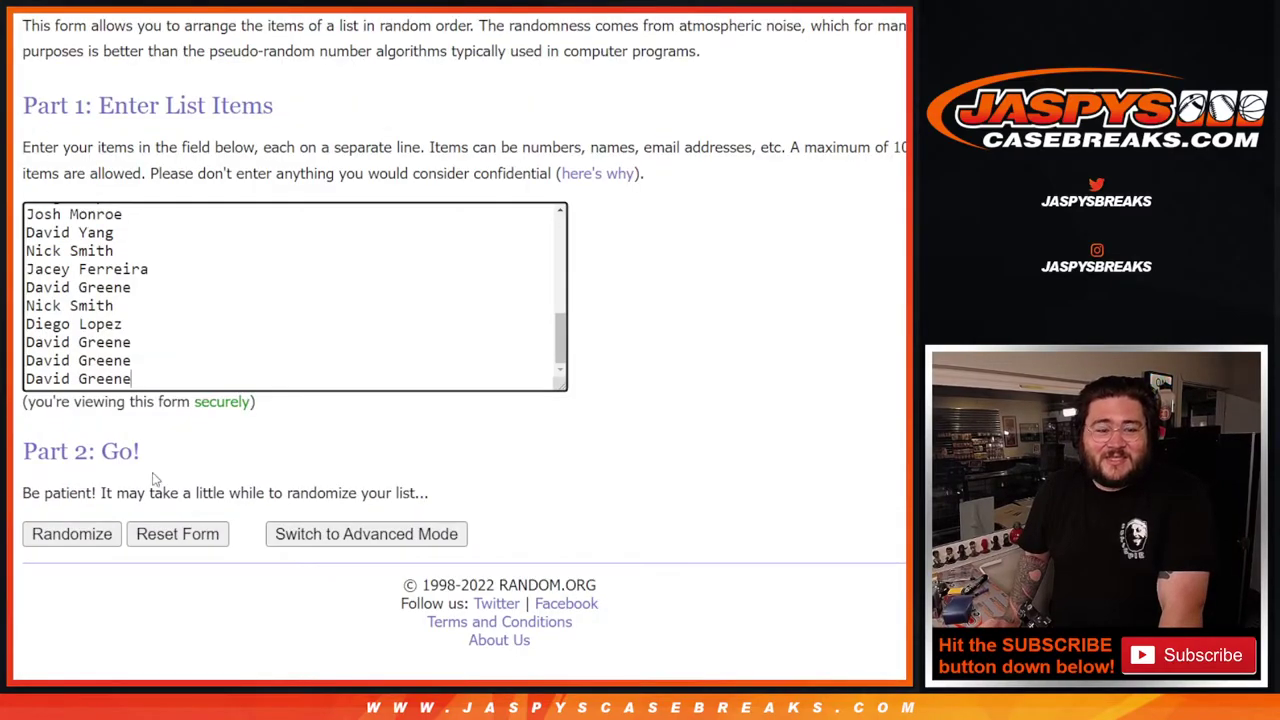
left_click(71, 534)
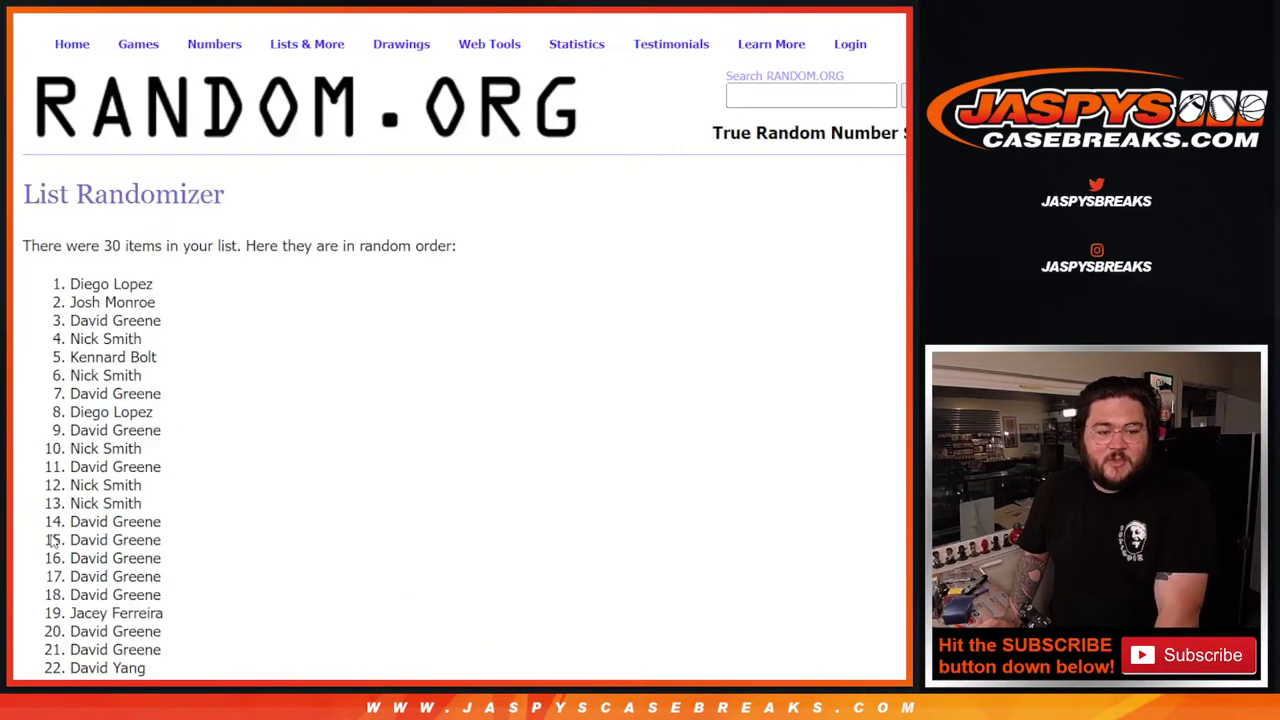
scroll(52, 540, "down", 5)
left_click(53, 534)
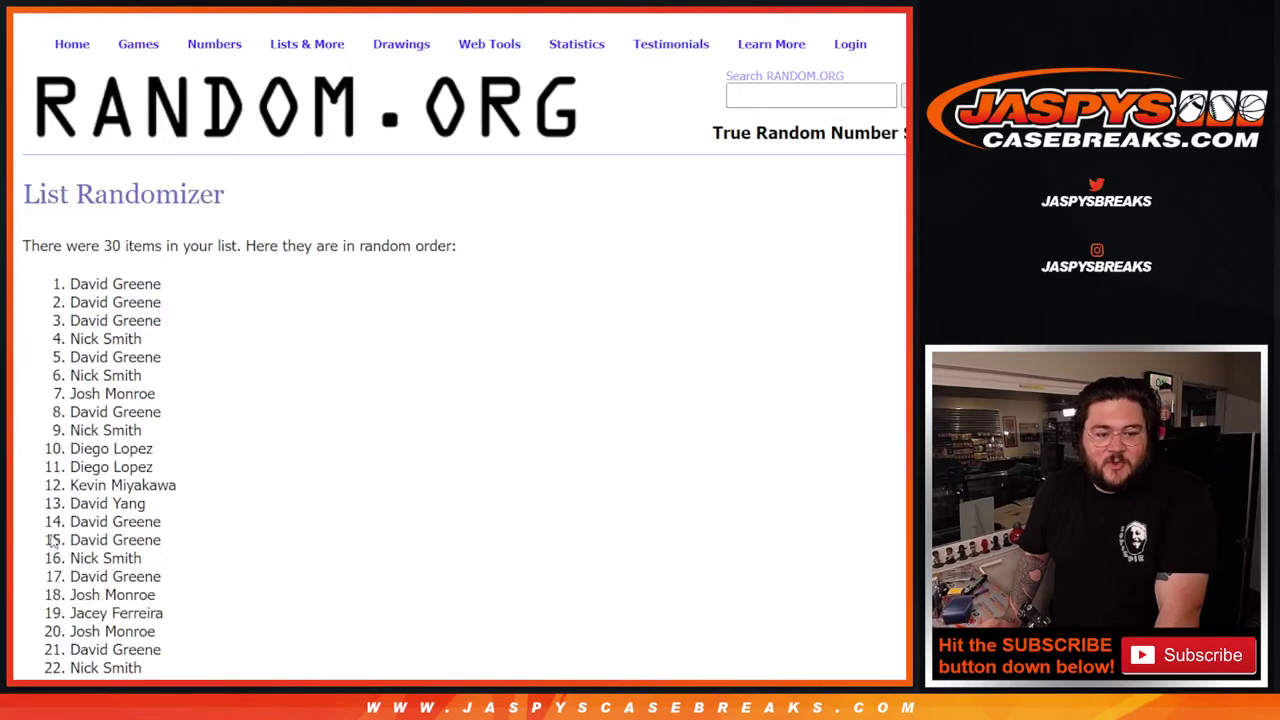
scroll(53, 538, "down", 5)
left_click(53, 534)
scroll(53, 538, "down", 5)
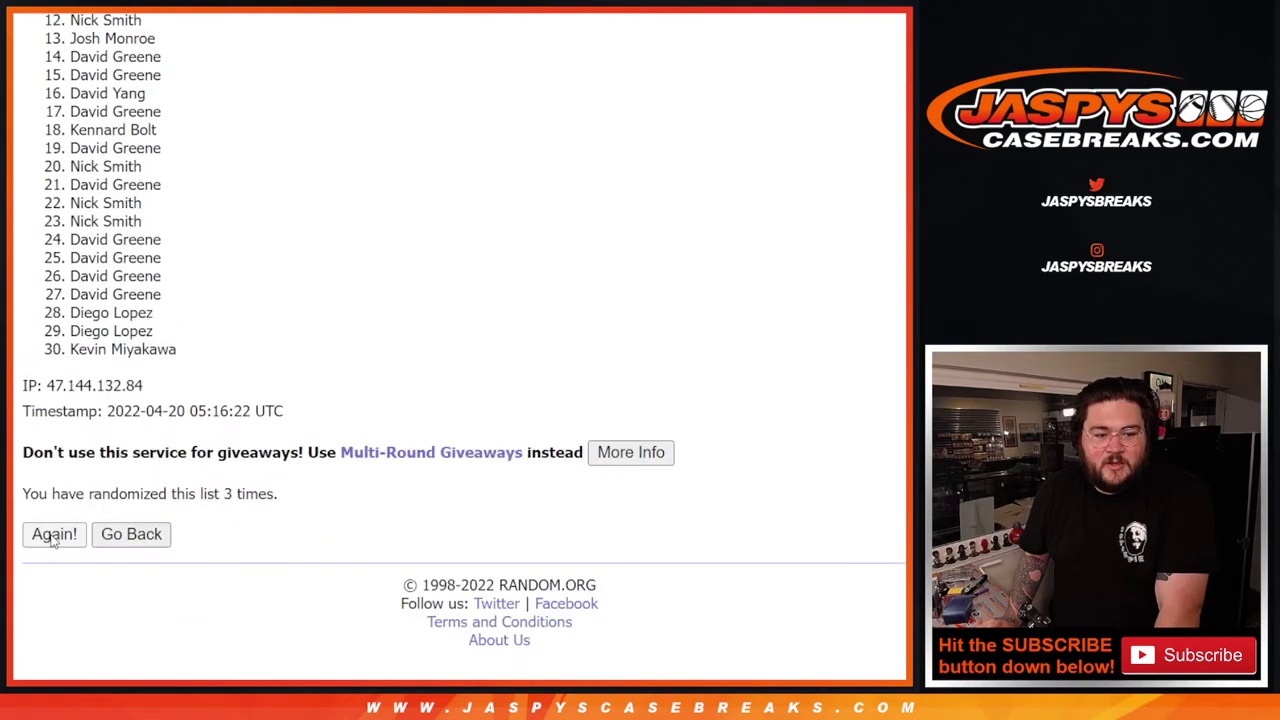
left_click(53, 534)
scroll(53, 538, "down", 5)
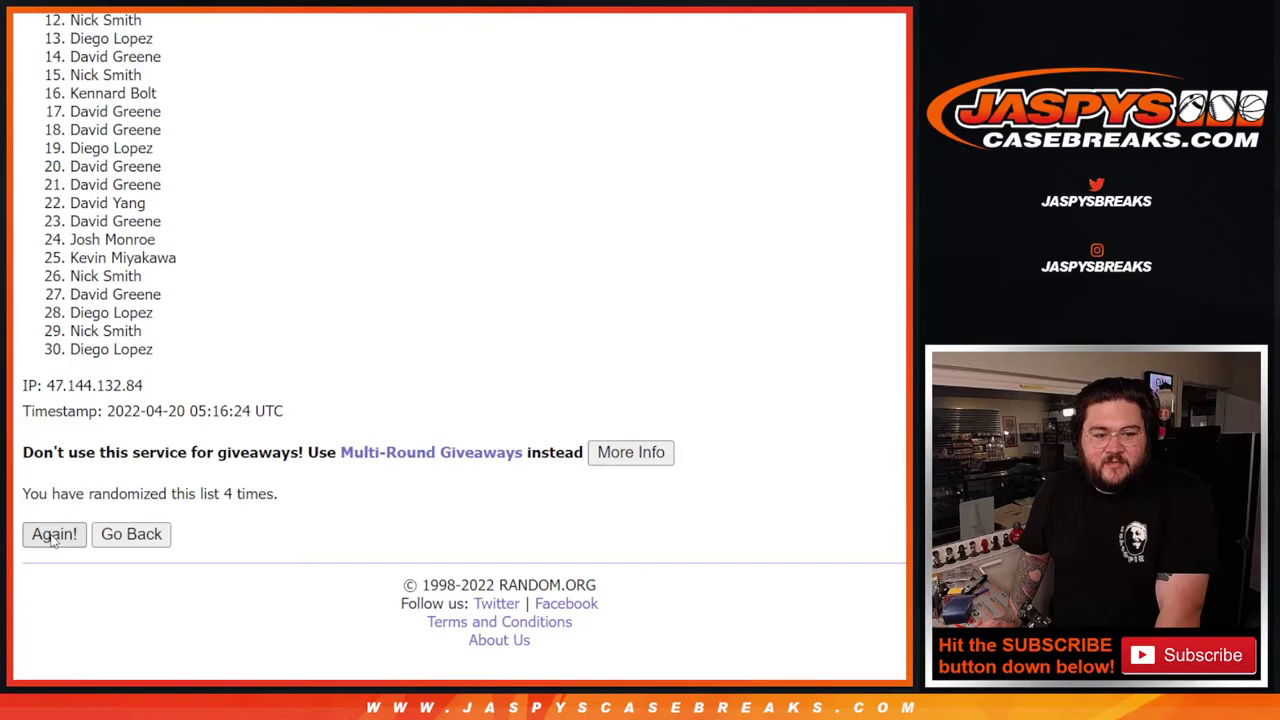
left_click(53, 534)
scroll(53, 538, "down", 5)
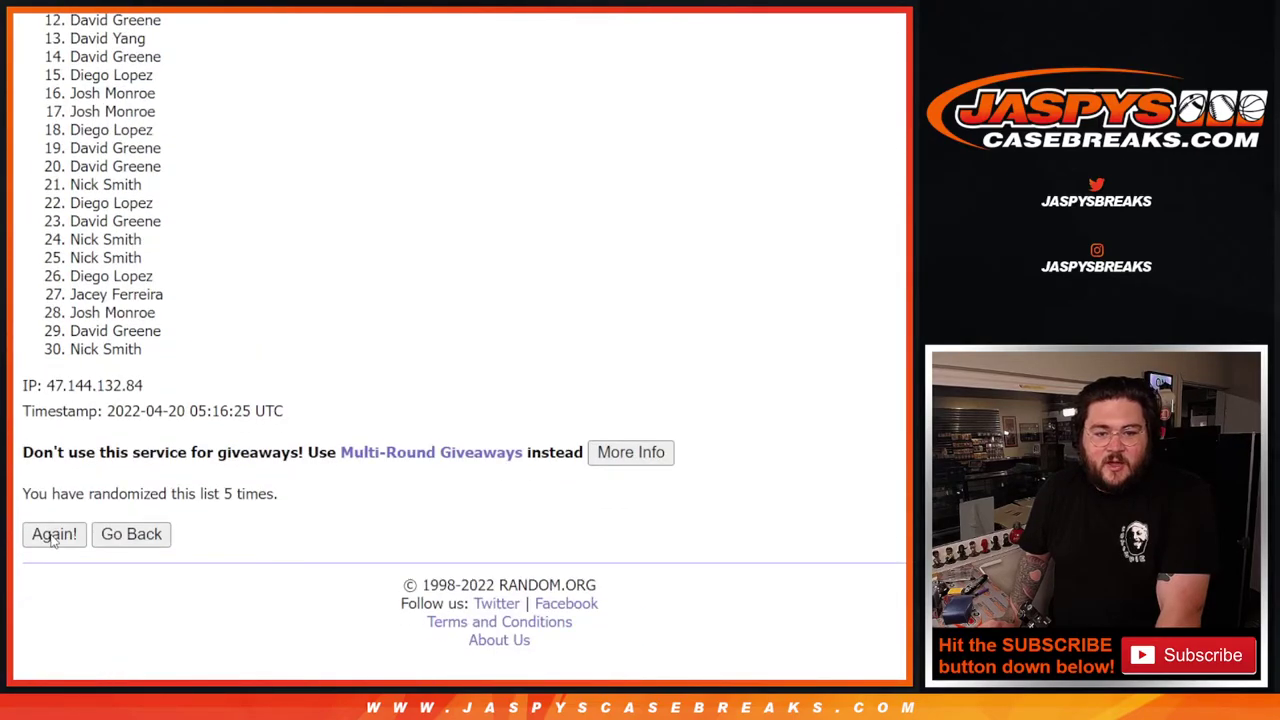
left_click(51, 534)
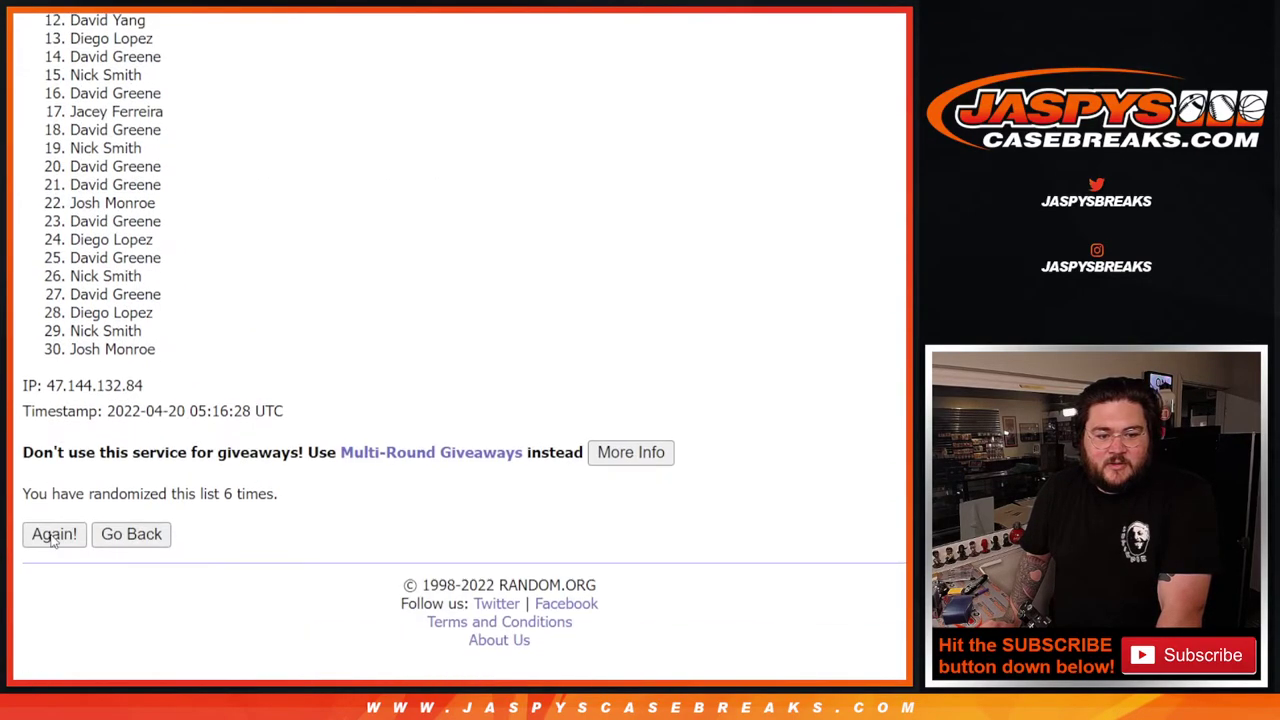
Go back to the start of the final randomized list and highlight the names in positions 1 to 10.
scroll(322, 508, "up", 2)
scroll(322, 508, "up", 2)
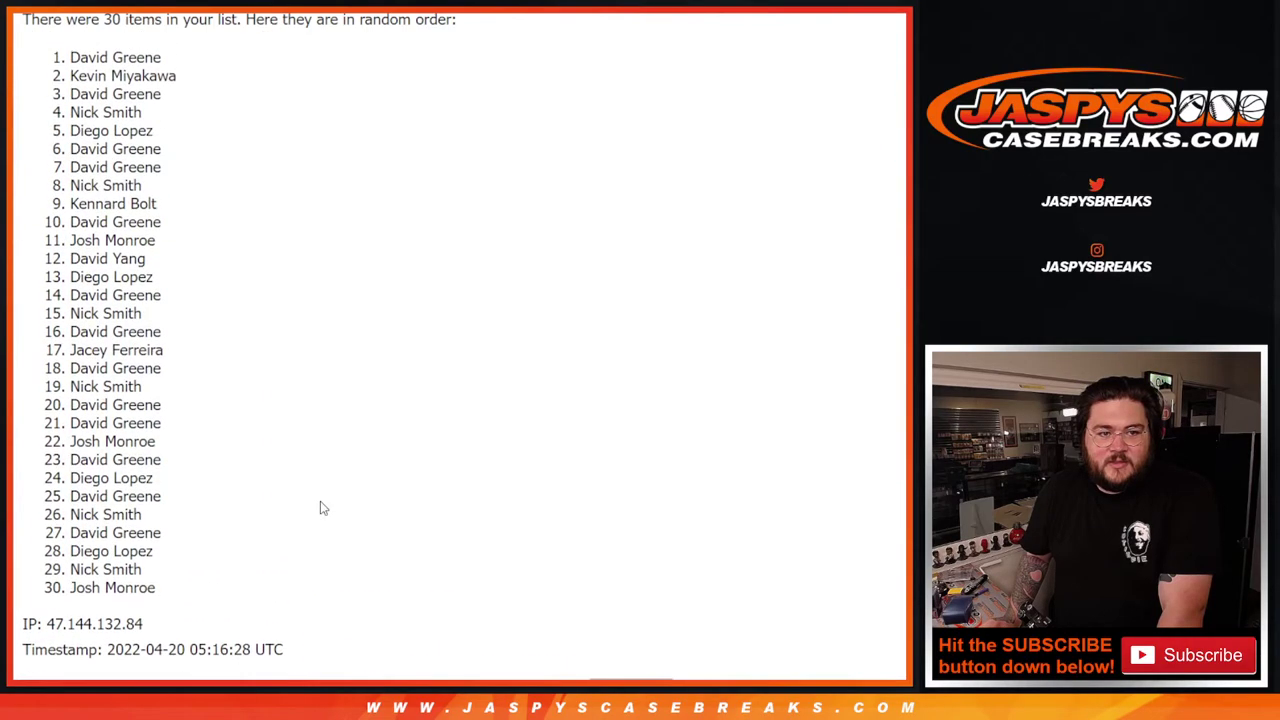
left_click_drag(60, 55, 158, 228)
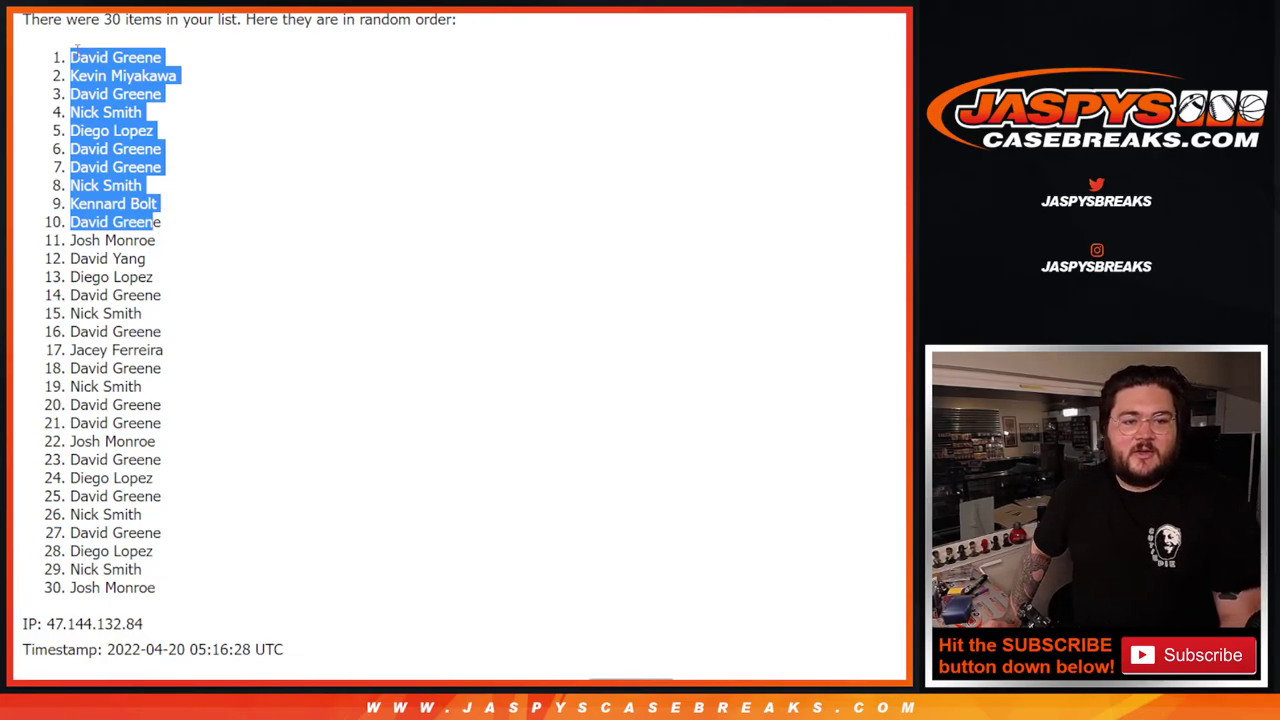
left_click_drag(76, 47, 152, 224)
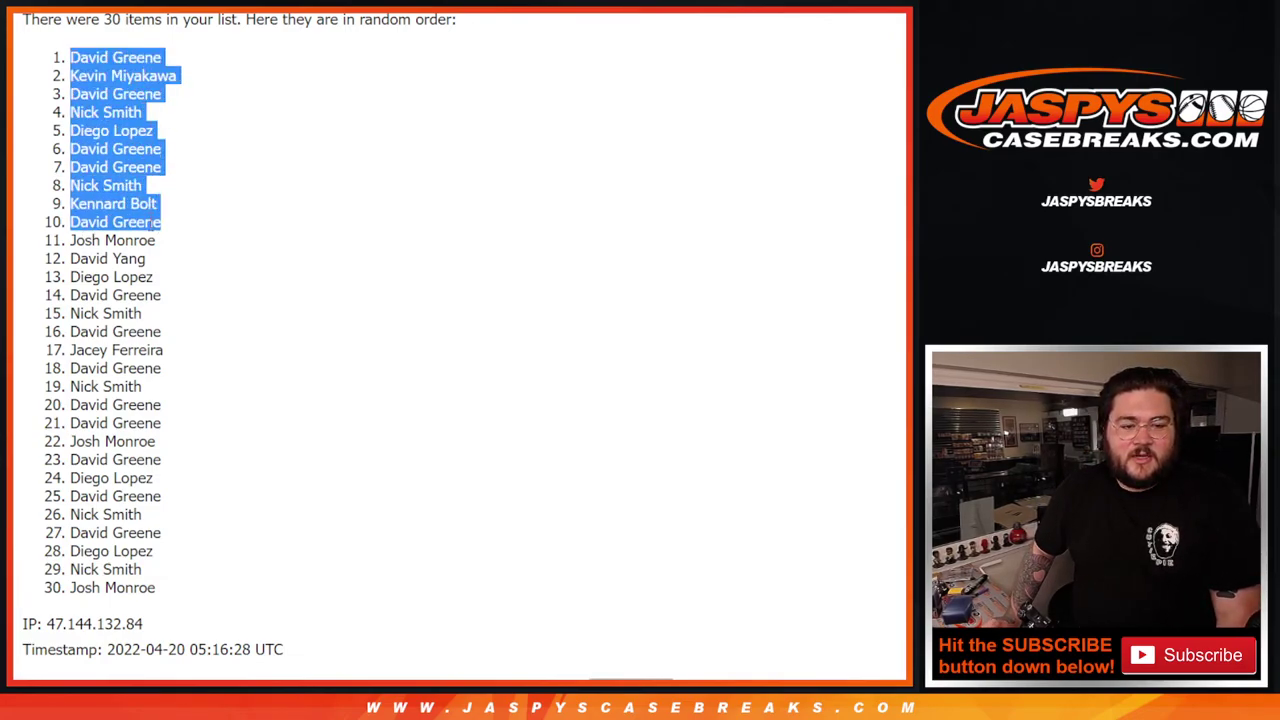